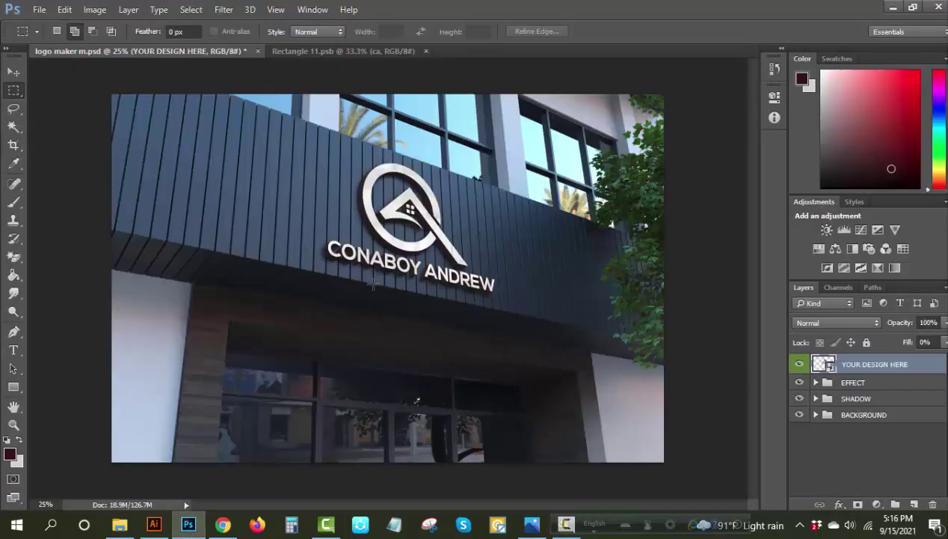
# Step: Switch from the Photoshop sign mockup to Illustrator's blank artboard
pyautogui.click(159, 525)
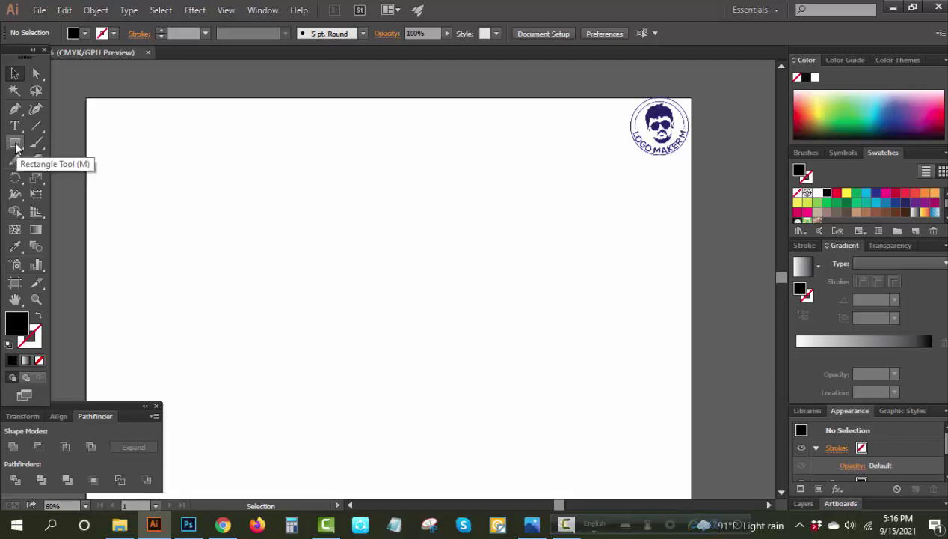
# Step: Draw a circle near the artboard centre with a 50 pt stroke and no fill
pyautogui.moveTo(16, 147); pyautogui.dragTo(46, 177)
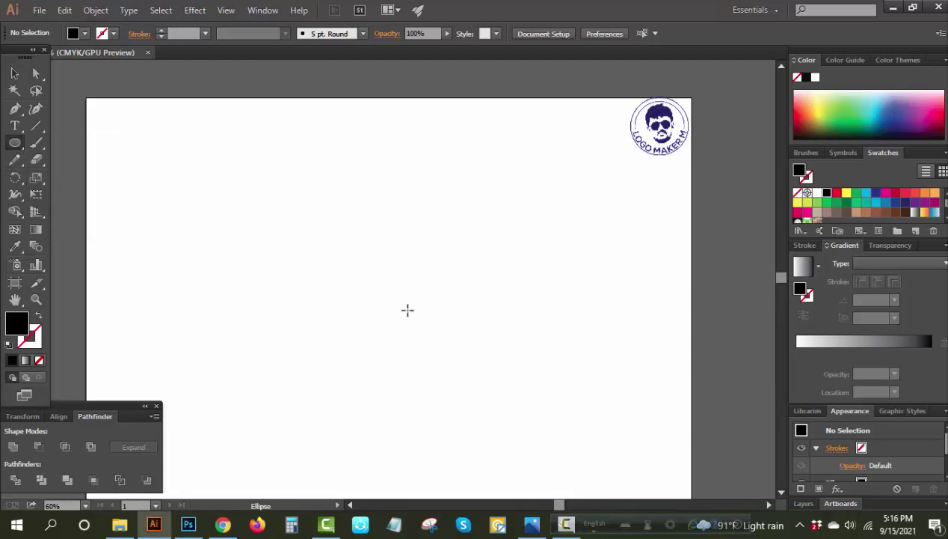
pyautogui.moveTo(392, 305); pyautogui.dragTo(458, 368)
pyautogui.write('50')
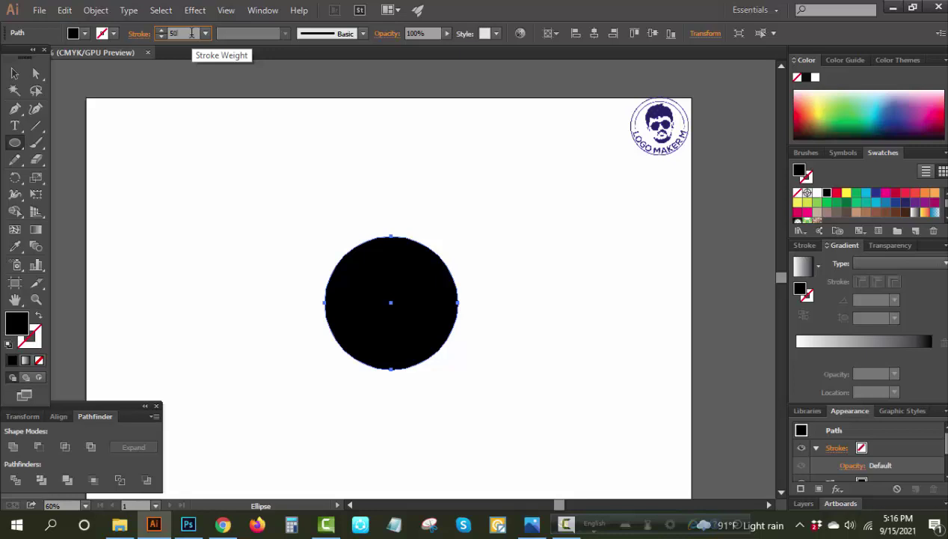
pyautogui.press('Return')
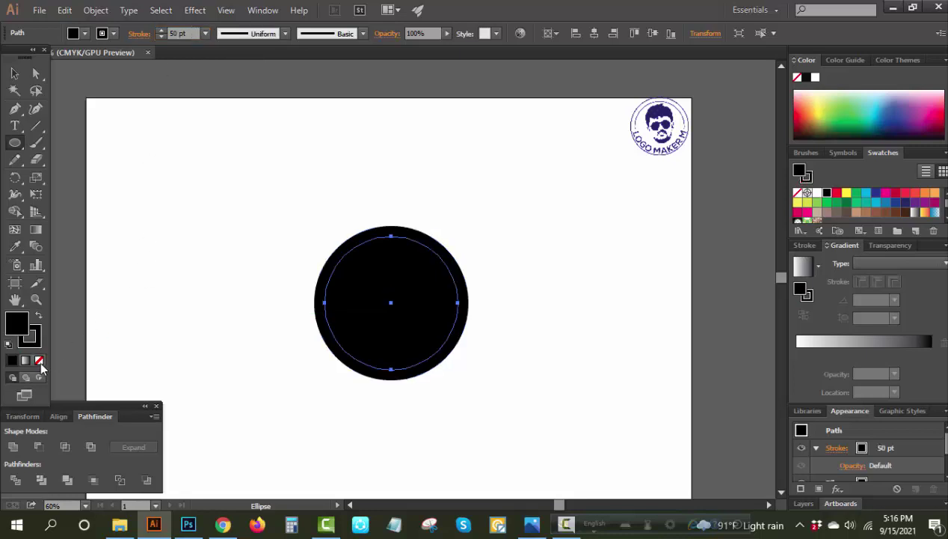
pyautogui.click(39, 361)
pyautogui.click(150, 243)
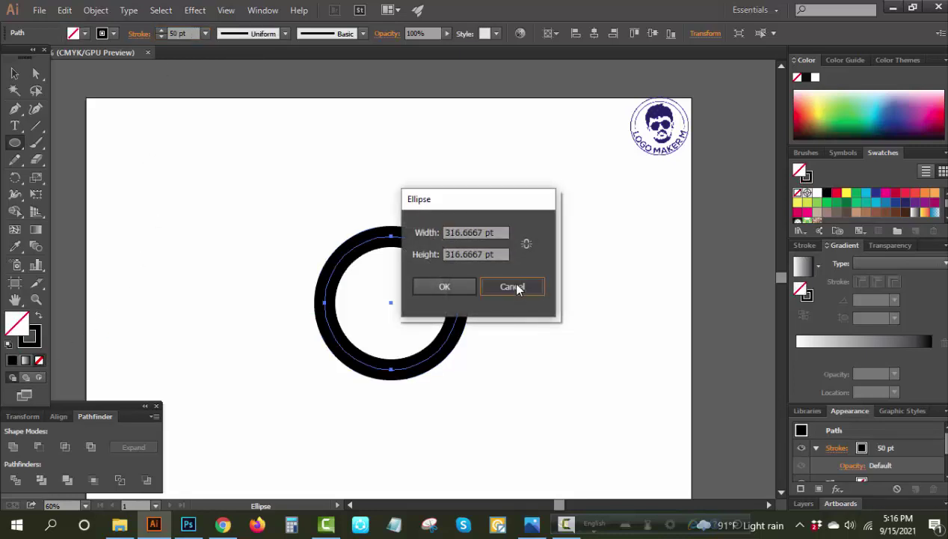
pyautogui.click(516, 287)
# Step: Reduce the ring's stroke weight to 40 pt
pyautogui.press('v')
pyautogui.moveTo(228, 204); pyautogui.dragTo(471, 366)
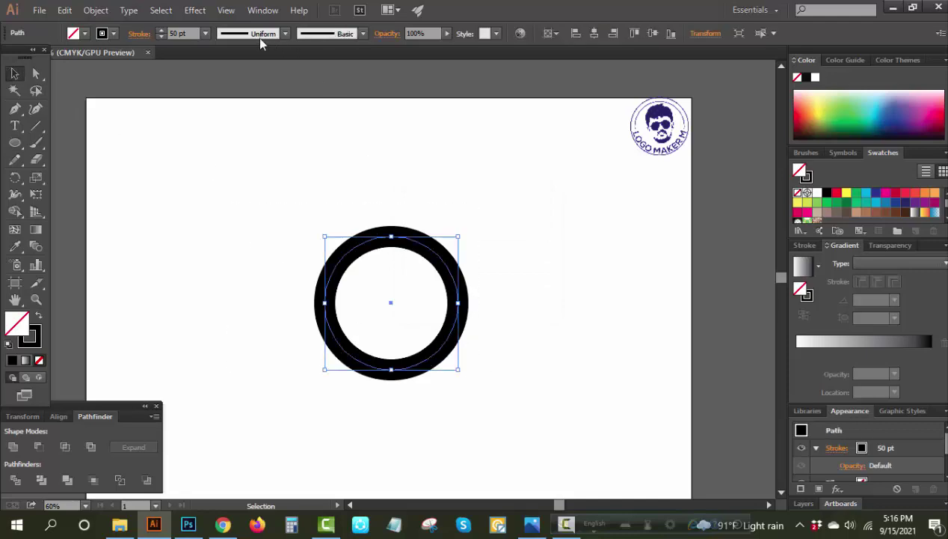
pyautogui.click(179, 33)
pyautogui.press('Down')
pyautogui.press('Down')
pyautogui.press('Down')
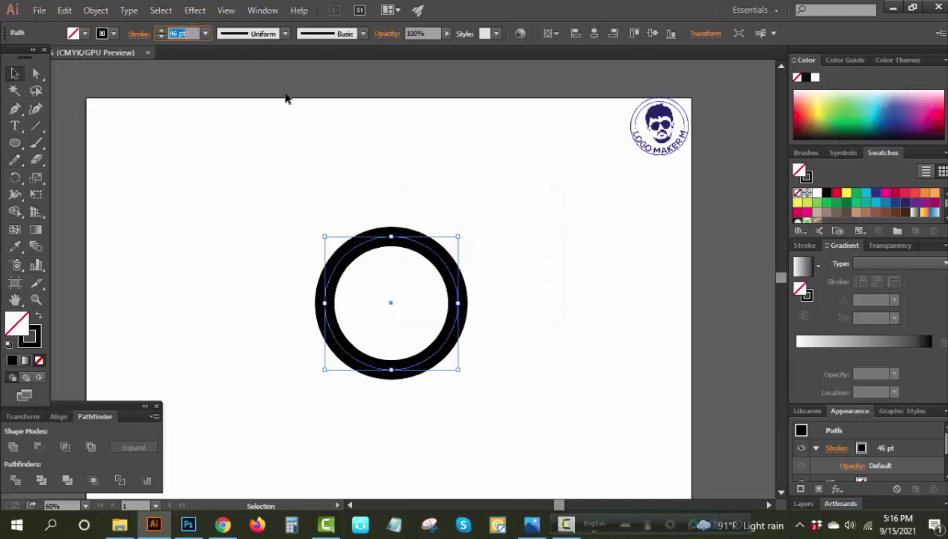
pyautogui.press('Down')
pyautogui.press('Down')
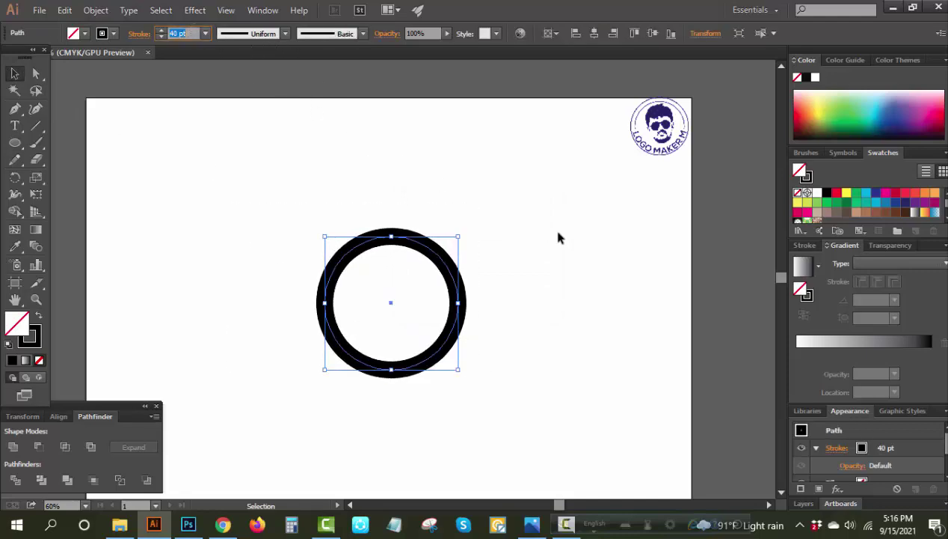
pyautogui.click(561, 224)
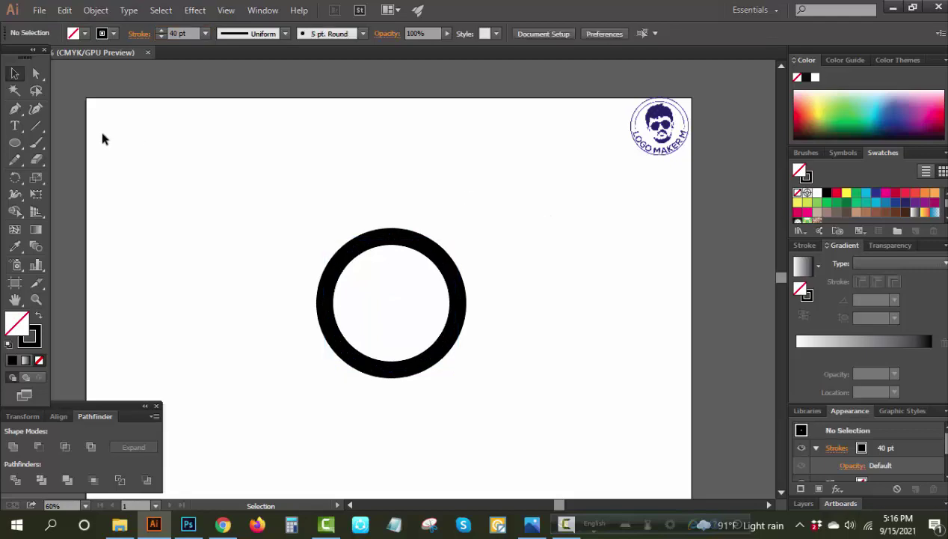
# Step: Draw a square at the artboard's upper left and copy the ring's stroke style onto it
pyautogui.moveTo(21, 146); pyautogui.dragTo(90, 140)
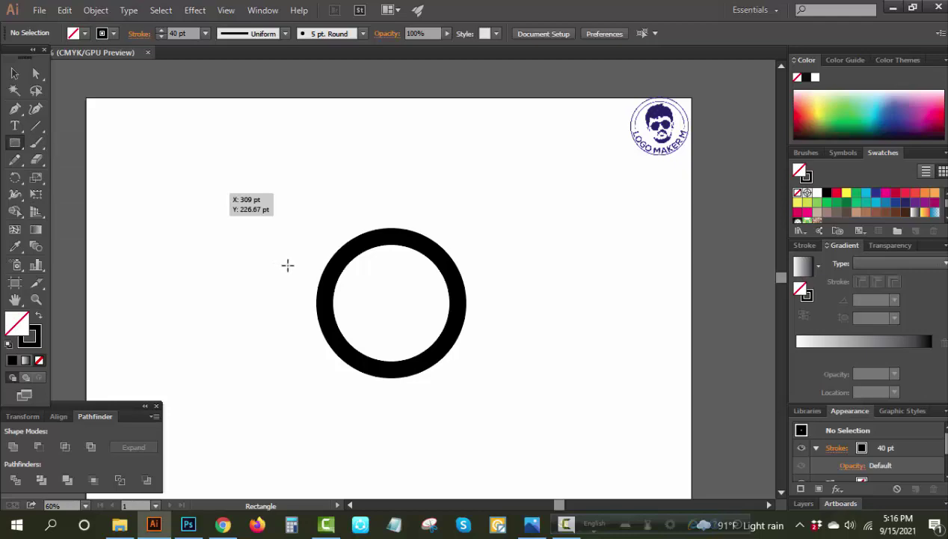
pyautogui.moveTo(198, 175)
pyautogui.mouseDown()
pyautogui.moveTo(234, 211)
pyautogui.moveTo(295, 231)
pyautogui.mouseUp()
pyautogui.click(14, 72)
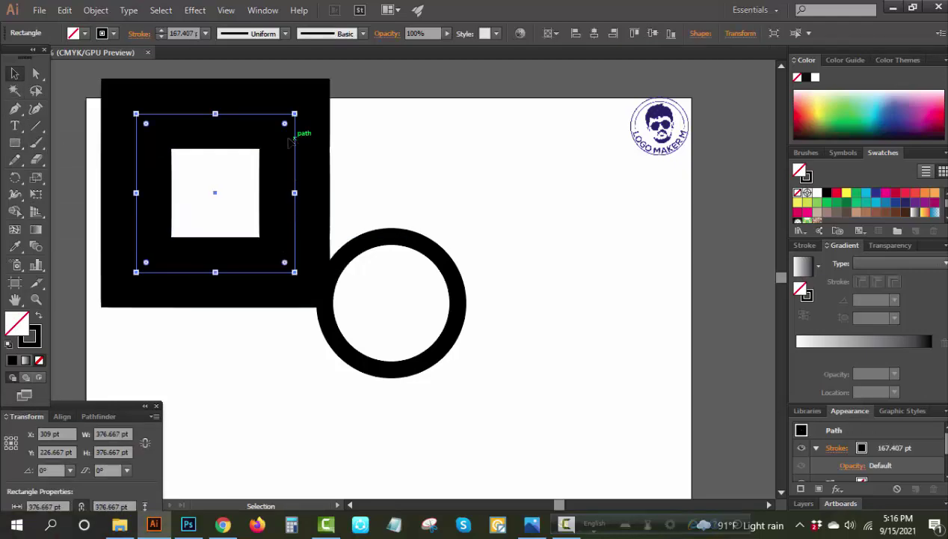
pyautogui.click(15, 246)
pyautogui.click(386, 232)
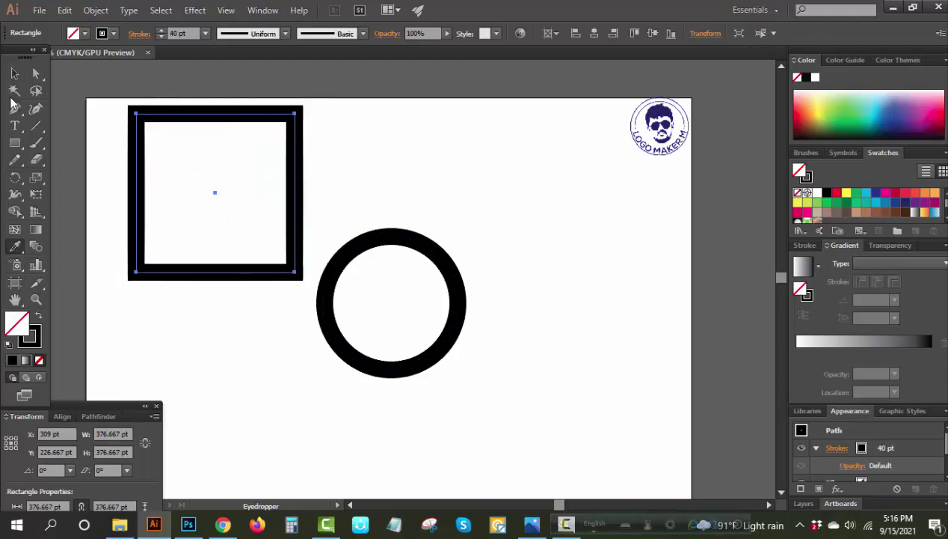
pyautogui.click(14, 73)
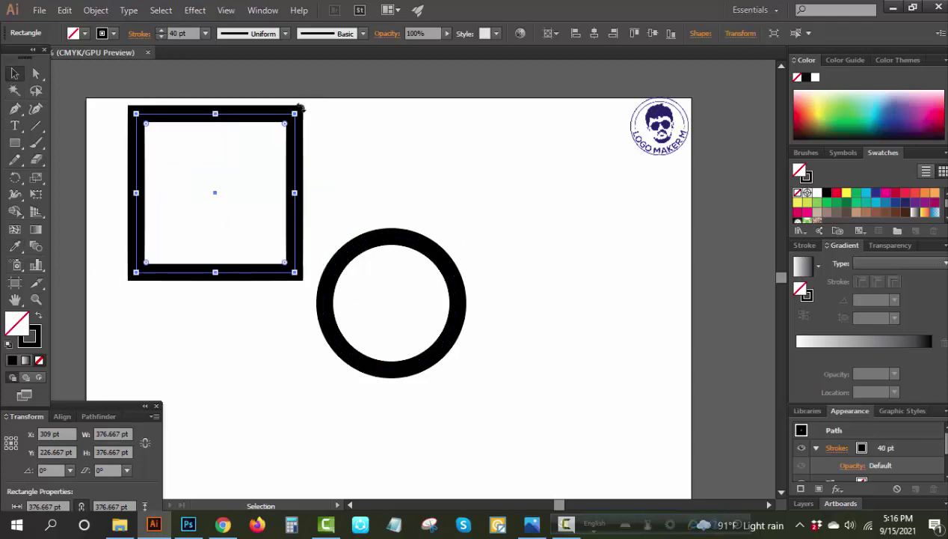
# Step: Rotate the square 45° into a diamond and centre it on the ring
pyautogui.moveTo(299, 109); pyautogui.dragTo(229, 95)
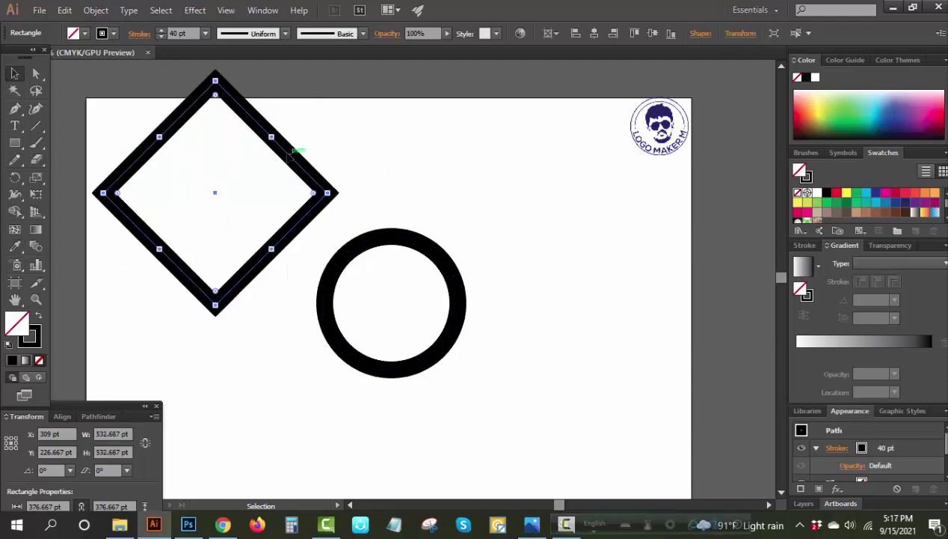
pyautogui.moveTo(291, 150)
pyautogui.mouseDown()
pyautogui.moveTo(516, 361)
pyautogui.moveTo(458, 361)
pyautogui.mouseUp()
pyautogui.keyDown('shift'); pyautogui.click(454, 323); pyautogui.keyUp('shift')
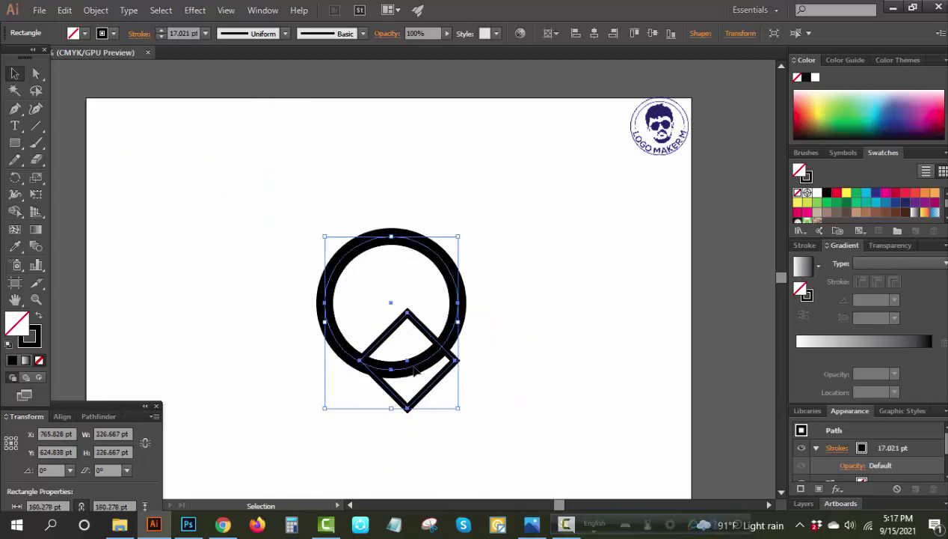
pyautogui.click(454, 322)
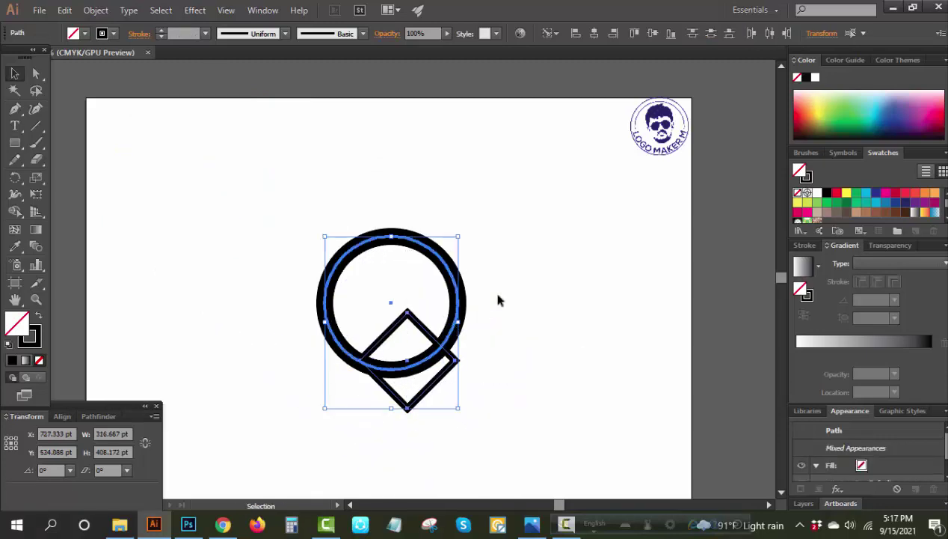
pyautogui.click(601, 34)
pyautogui.click(652, 33)
pyautogui.click(537, 273)
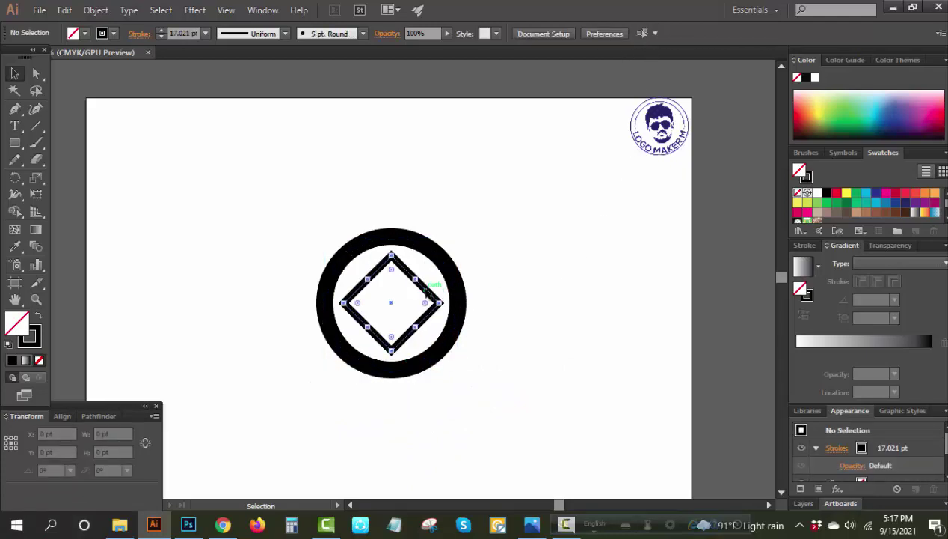
# Step: Eyedrop the ring's 40 pt black stroke onto the diamond
pyautogui.click(425, 291)
pyautogui.press('i')
pyautogui.click(404, 234)
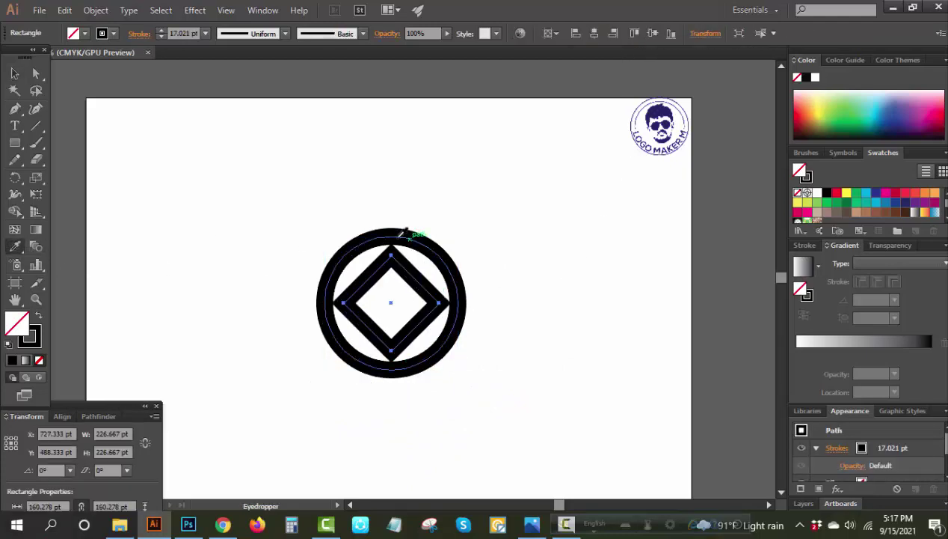
pyautogui.click(15, 72)
pyautogui.click(599, 251)
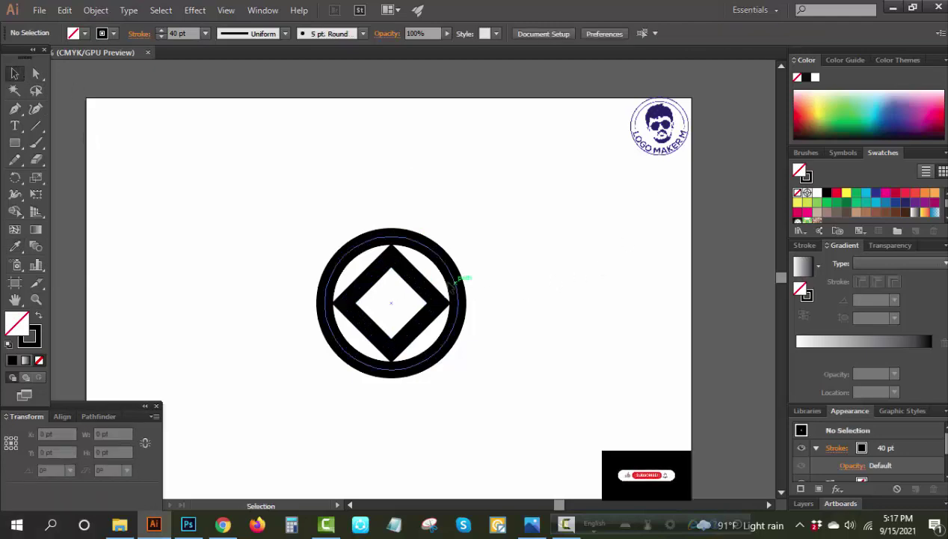
# Step: Shift the diamond down-right and delete its bottom anchor to open it into a chevron
pyautogui.moveTo(434, 293); pyautogui.dragTo(449, 324)
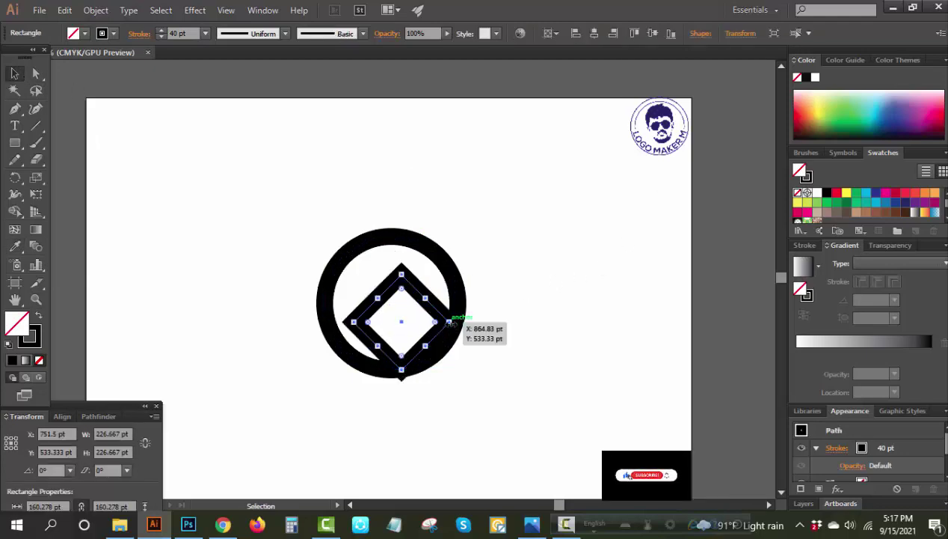
pyautogui.click(500, 342)
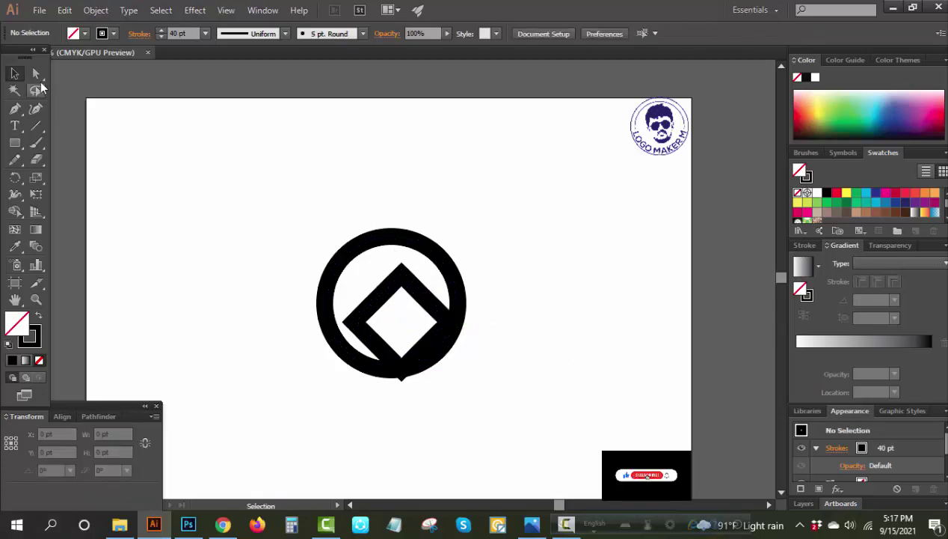
pyautogui.press('a')
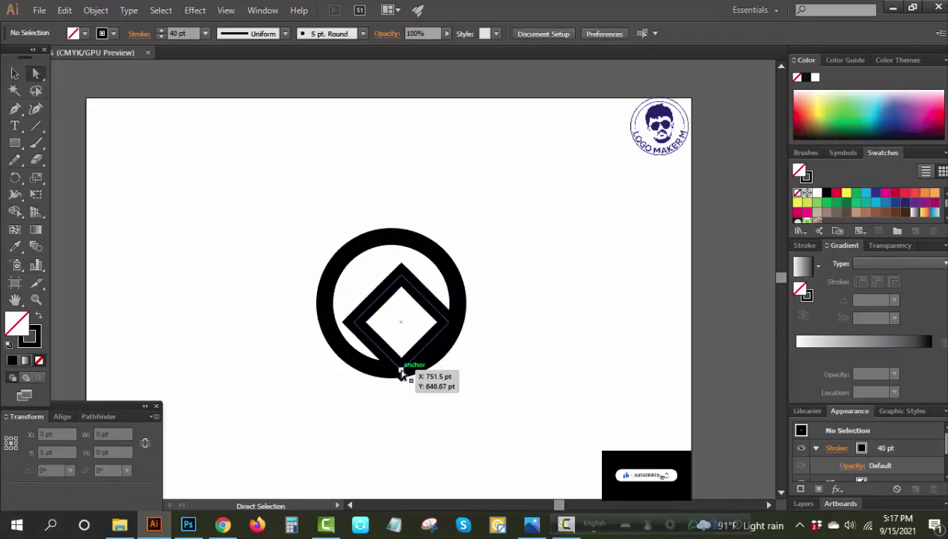
pyautogui.click(402, 372)
pyautogui.press('Delete')
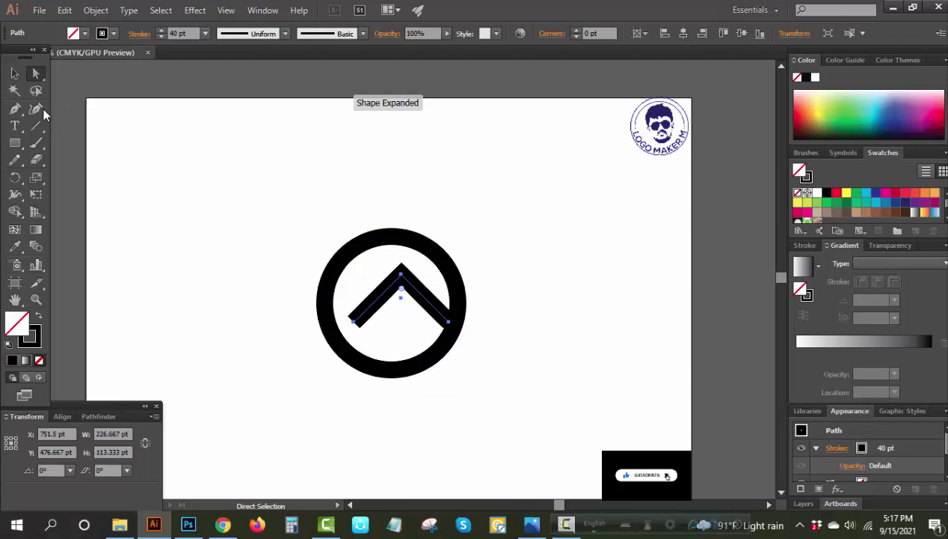
pyautogui.click(14, 74)
pyautogui.click(305, 206)
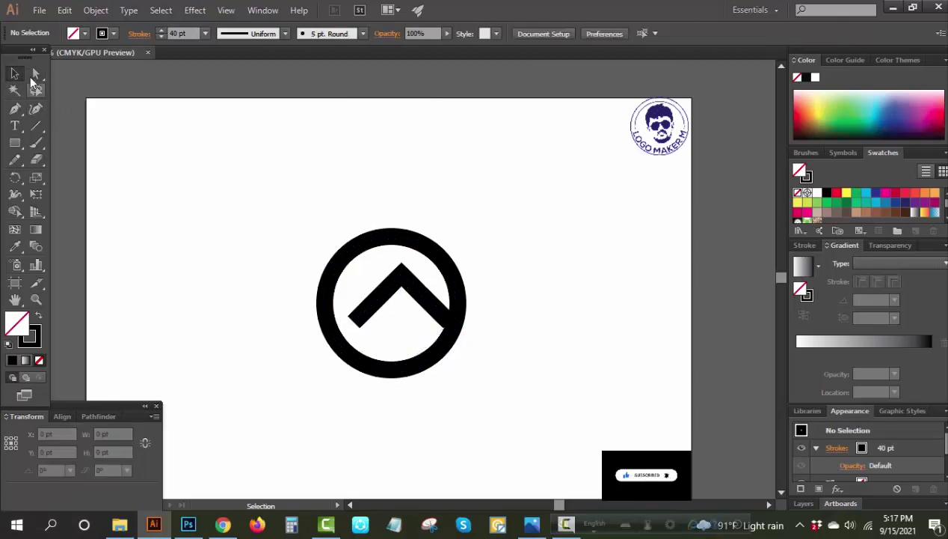
# Step: Stretch the chevron's right arm past the ring as a handle and nudge the path down
pyautogui.moveTo(453, 327); pyautogui.dragTo(543, 431)
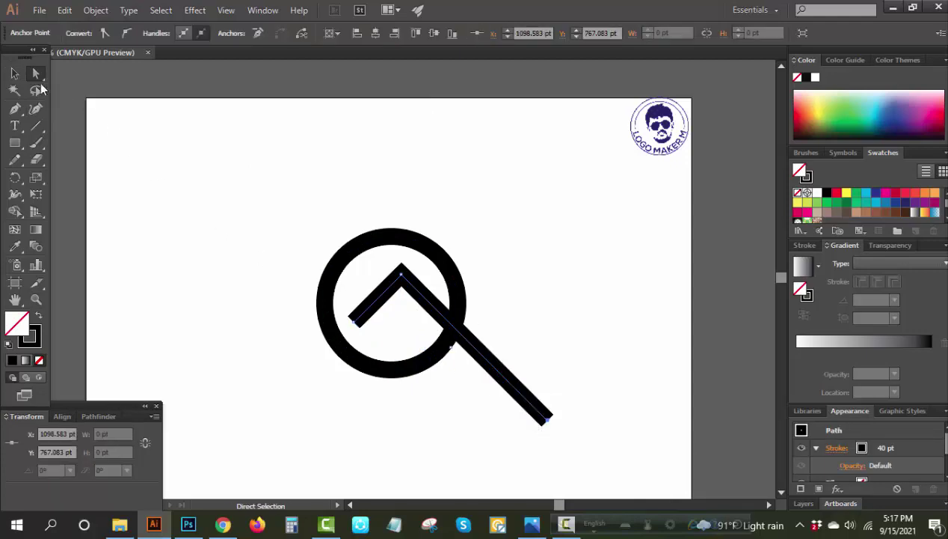
pyautogui.click(14, 73)
pyautogui.click(240, 197)
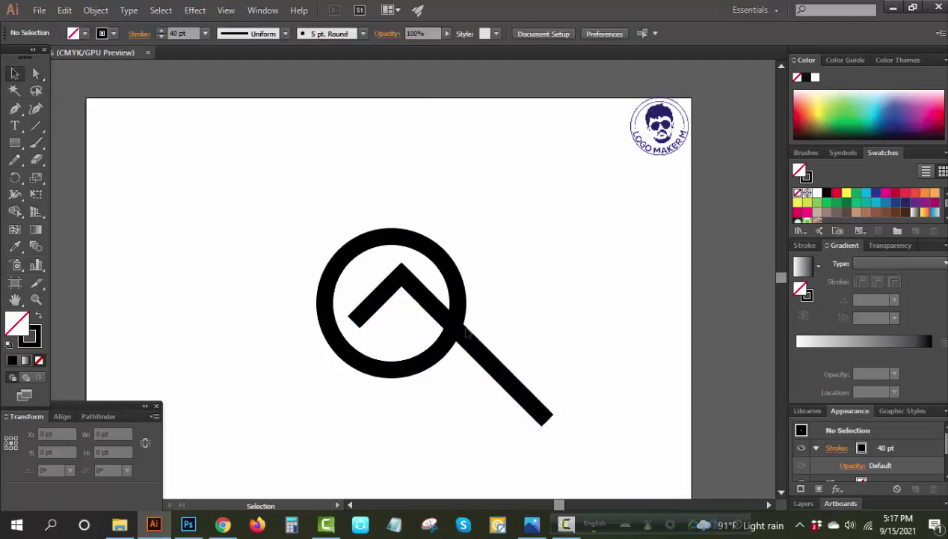
pyautogui.click(423, 298)
pyautogui.moveTo(422, 295); pyautogui.dragTo(422, 297)
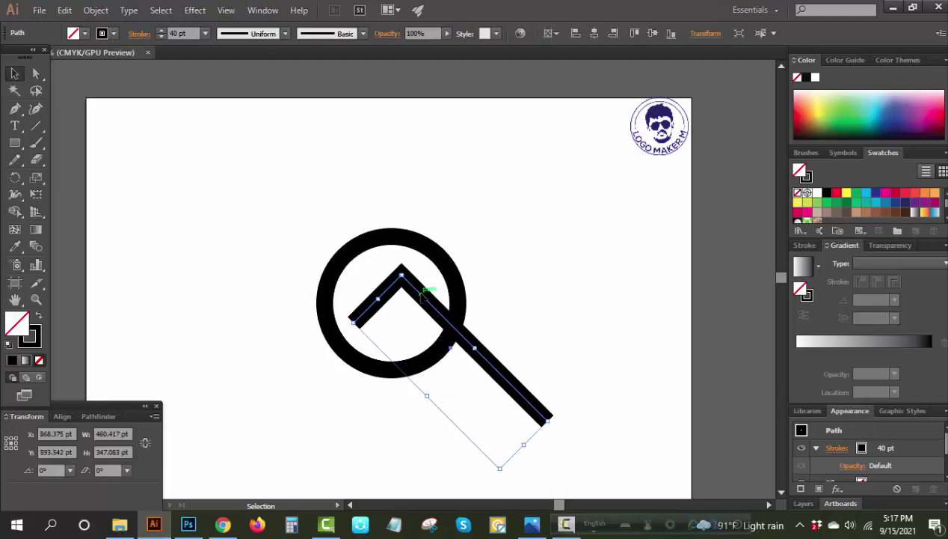
pyautogui.click(563, 298)
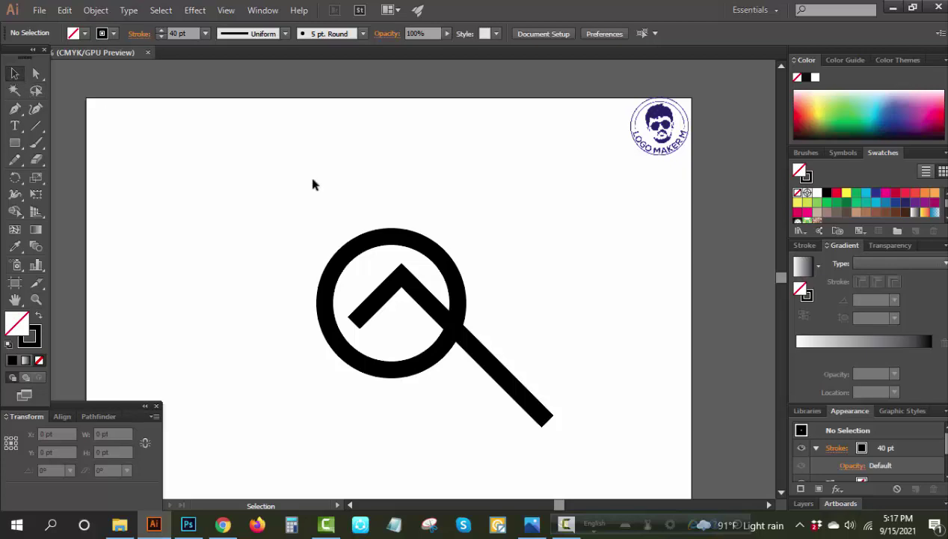
# Step: Expand the magnifier's stroked path into filled shapes
pyautogui.scroll(-2, 313, 184)
pyautogui.moveTo(249, 180); pyautogui.dragTo(585, 316)
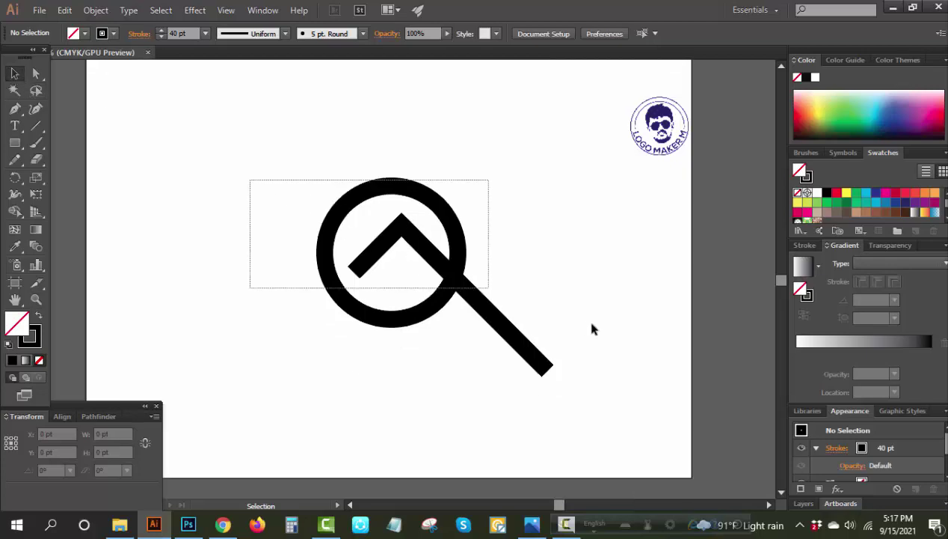
pyautogui.click(95, 10)
pyautogui.click(165, 159)
pyautogui.click(464, 340)
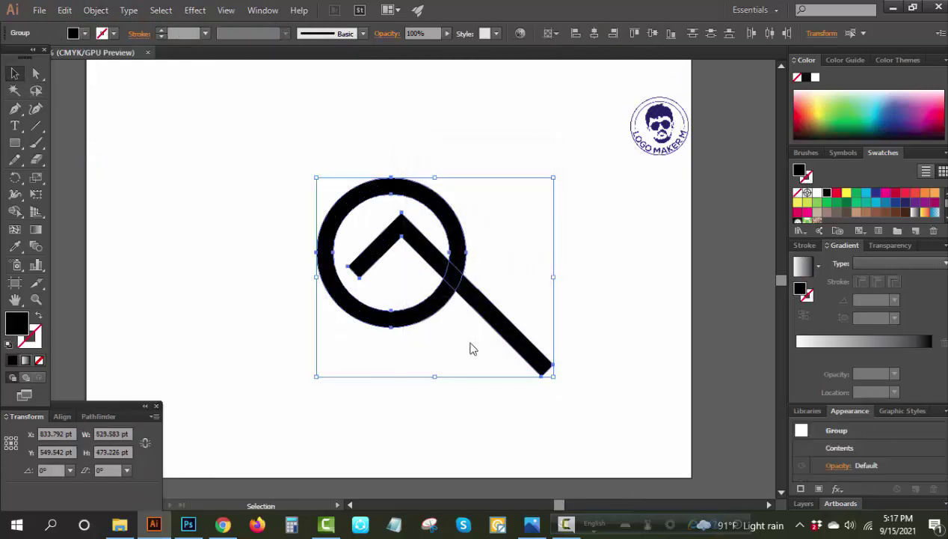
pyautogui.click(430, 387)
pyautogui.hotkey('ctrl', 'a')
pyautogui.press('a')
pyautogui.press('v')
# Step: Add a 10 pt Offset Path effect and expand its appearance
pyautogui.click(838, 489)
pyautogui.moveTo(854, 204)
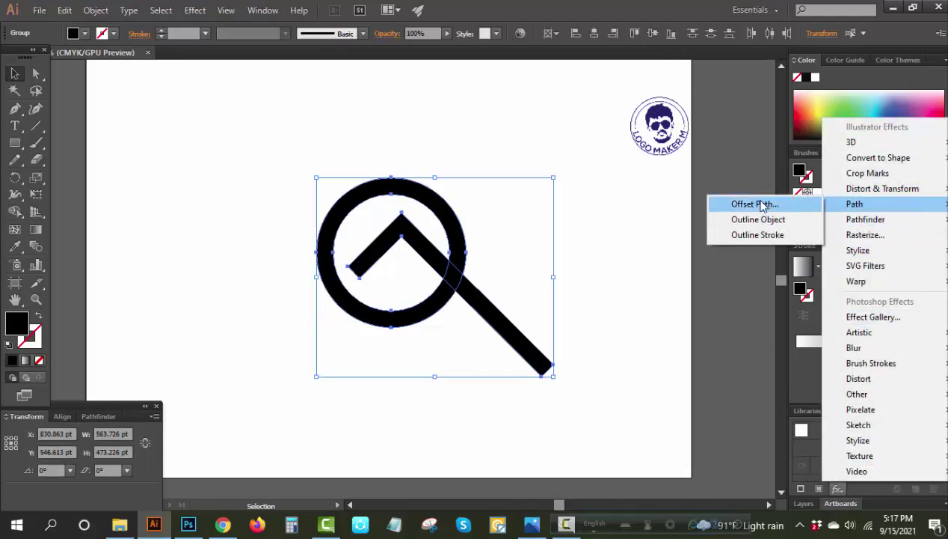
pyautogui.click(756, 204)
pyautogui.click(648, 264)
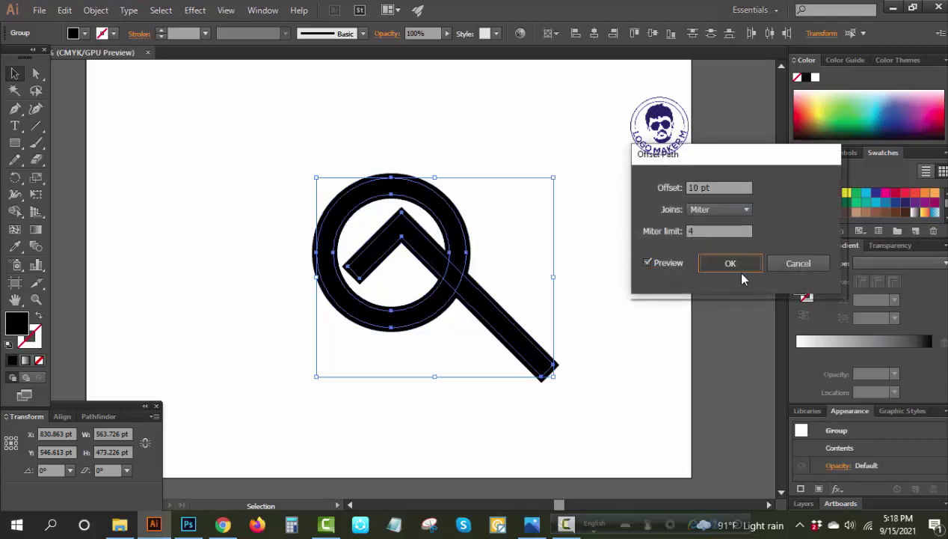
pyautogui.click(742, 275)
pyautogui.click(96, 10)
pyautogui.click(195, 175)
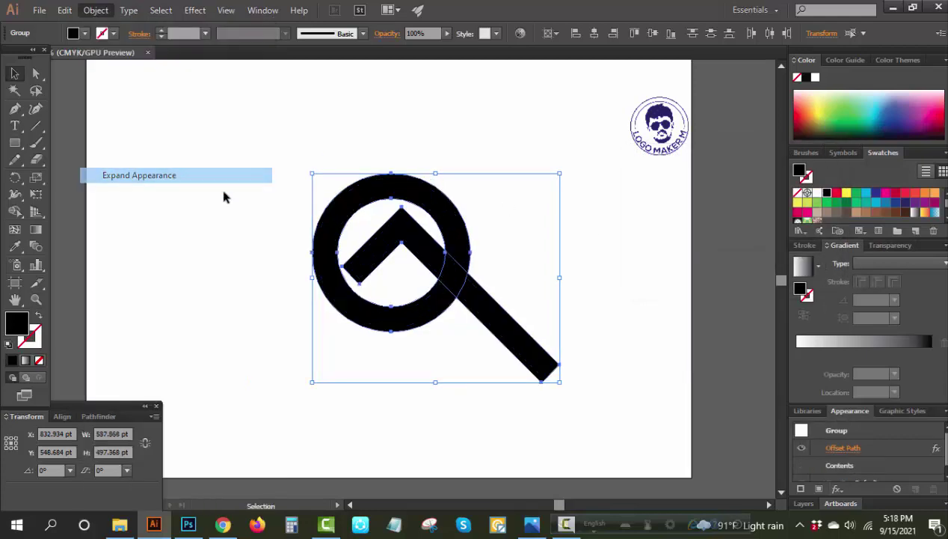
# Step: Divide the artwork with Pathfinder and ungroup the resulting pieces
pyautogui.click(925, 193)
pyautogui.press('a')
pyautogui.hotkey('ctrl', 'z')
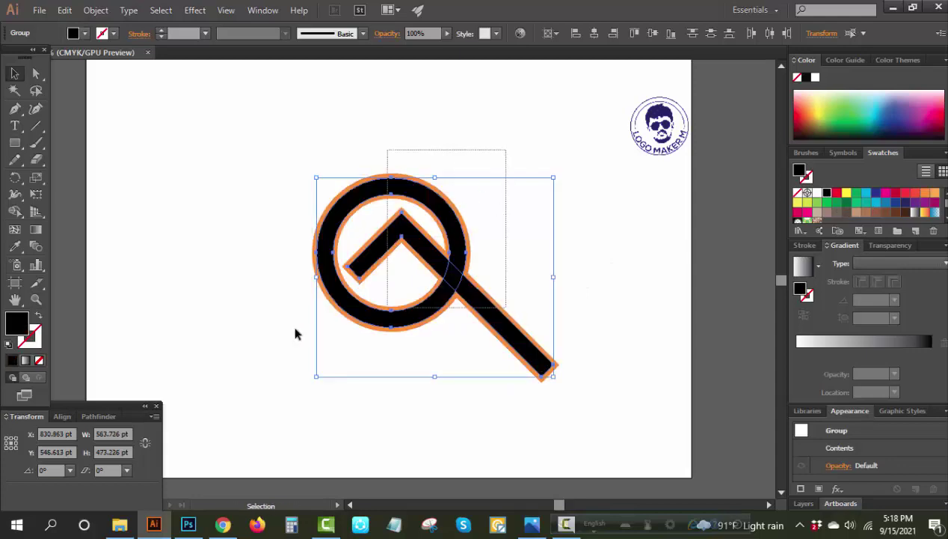
pyautogui.click(98, 416)
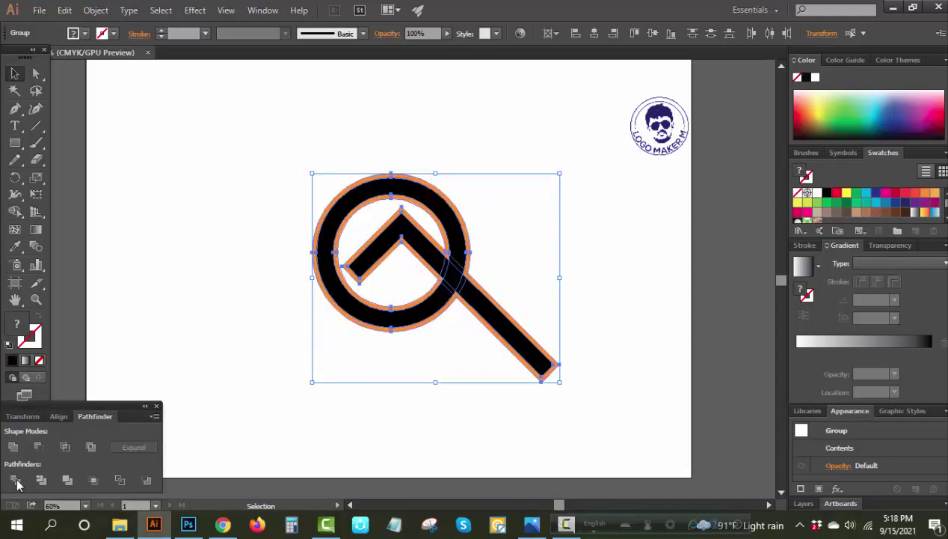
pyautogui.click(16, 479)
pyautogui.rightClick(259, 239)
pyautogui.click(295, 320)
# Step: Delete the orange offset pieces via Magic Wand and adjust the ring-handle junction
pyautogui.click(497, 290)
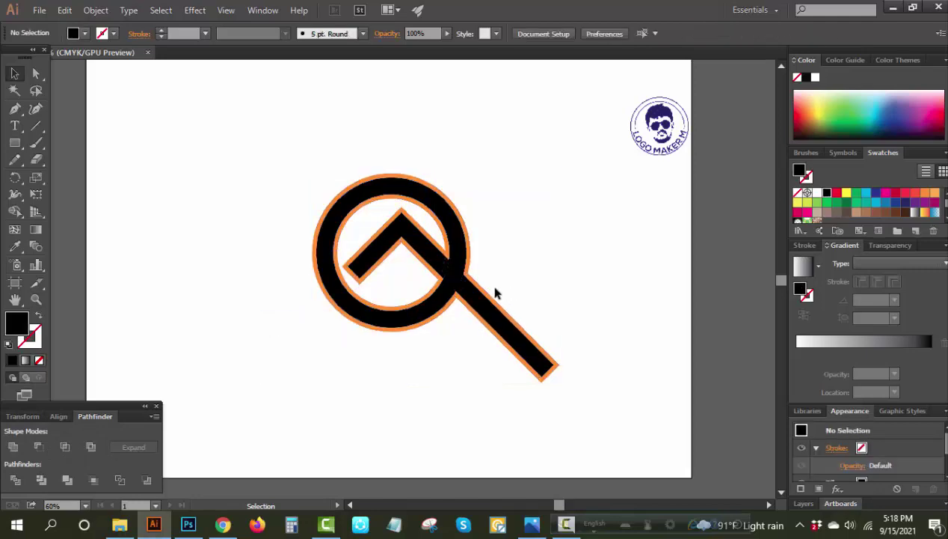
pyautogui.click(16, 90)
pyautogui.click(463, 227)
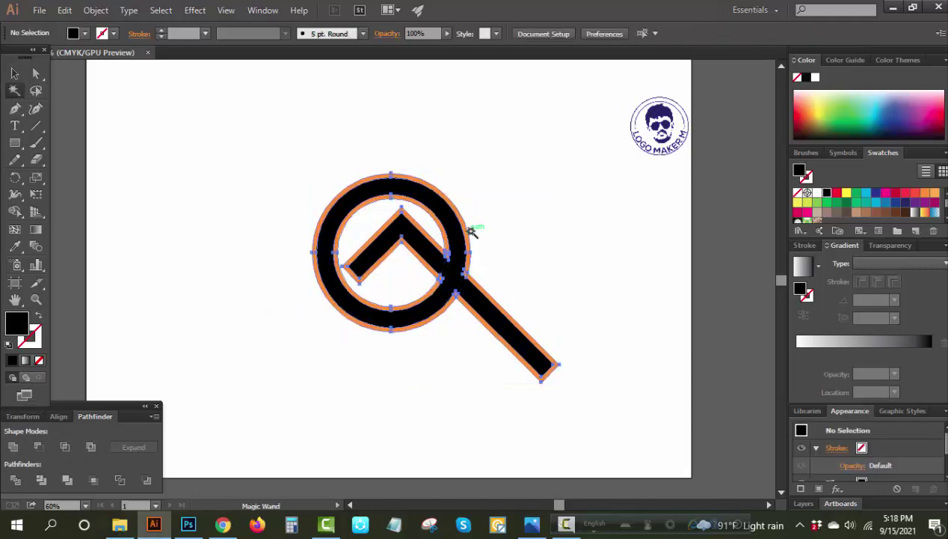
pyautogui.press('Delete')
pyautogui.click(12, 74)
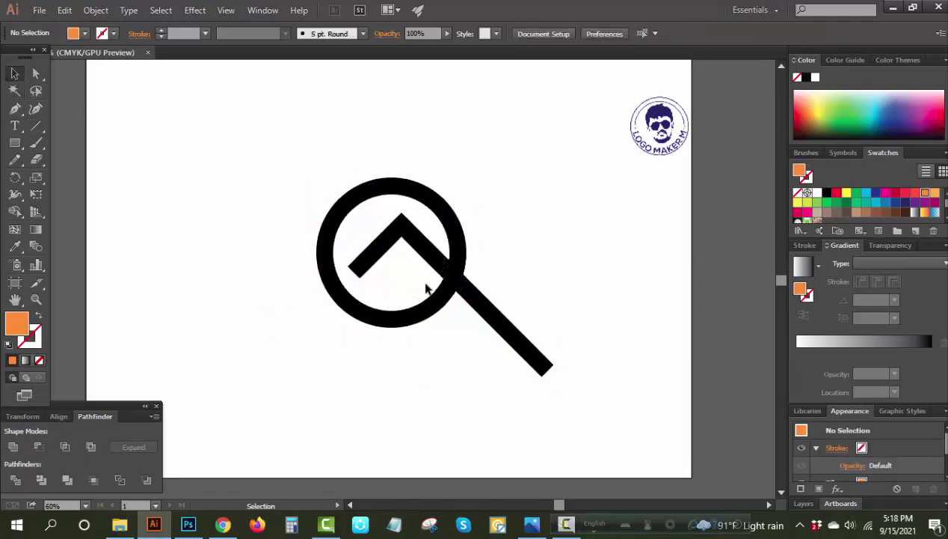
pyautogui.moveTo(458, 271); pyautogui.dragTo(454, 298)
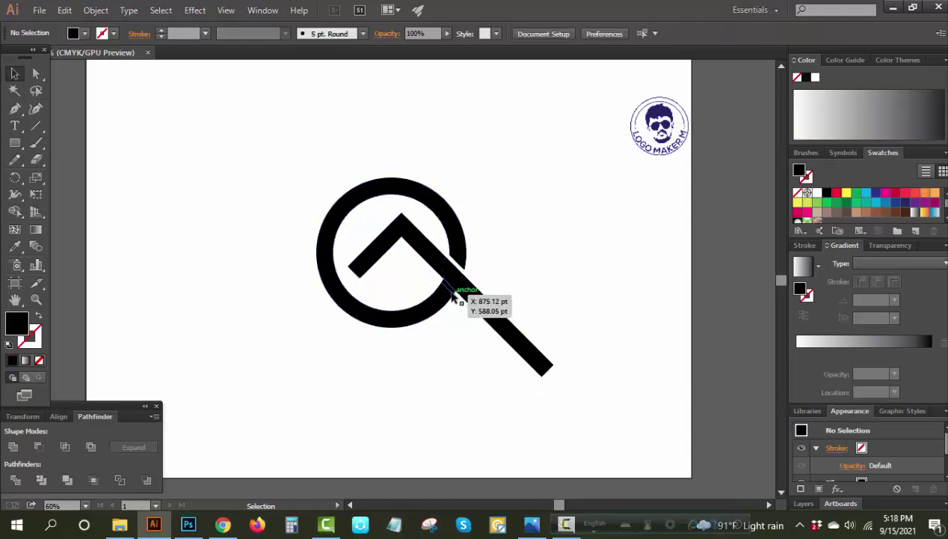
pyautogui.click(449, 291)
pyautogui.click(521, 204)
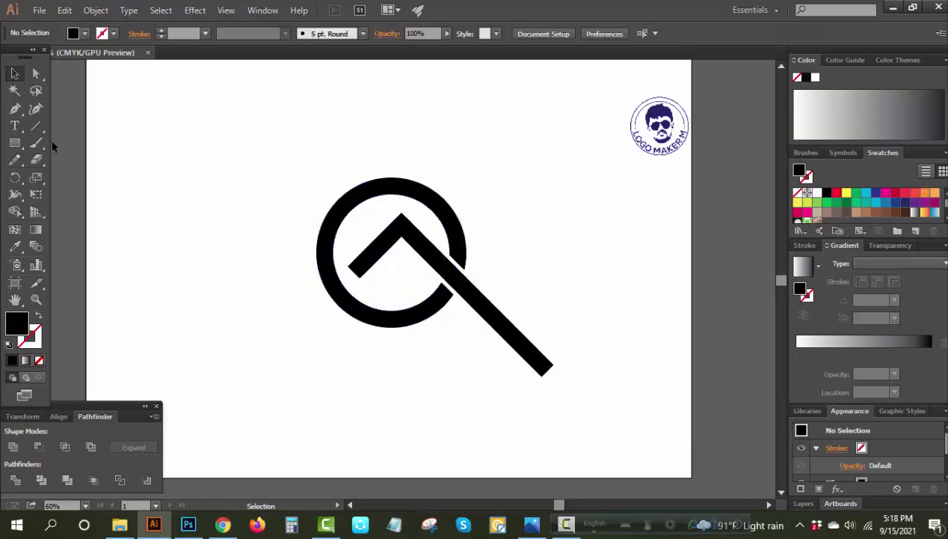
# Step: Delete the leftover invisible inner circle path and select the whole magnifier
pyautogui.click(36, 126)
pyautogui.moveTo(217, 123); pyautogui.dragTo(88, 150)
pyautogui.press('y')
pyautogui.click(89, 150)
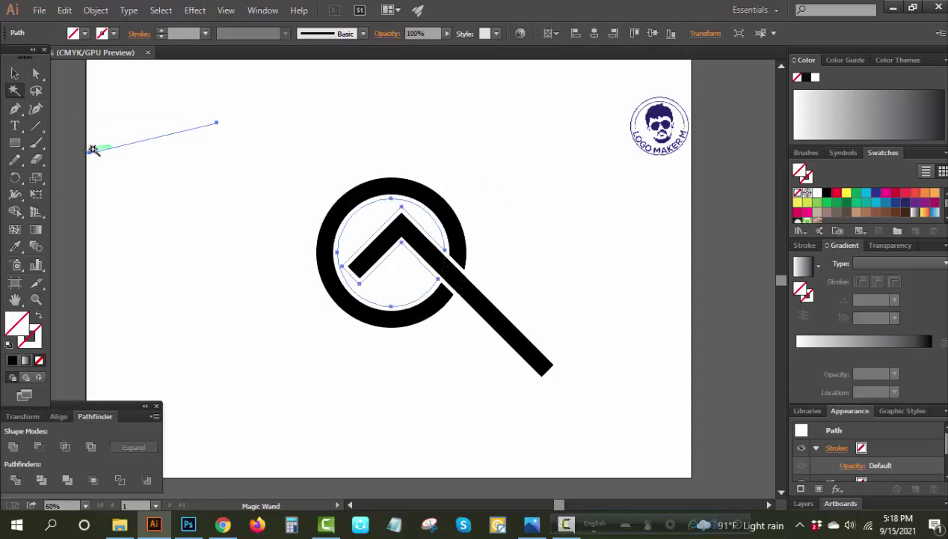
pyautogui.press('Delete')
pyautogui.click(14, 72)
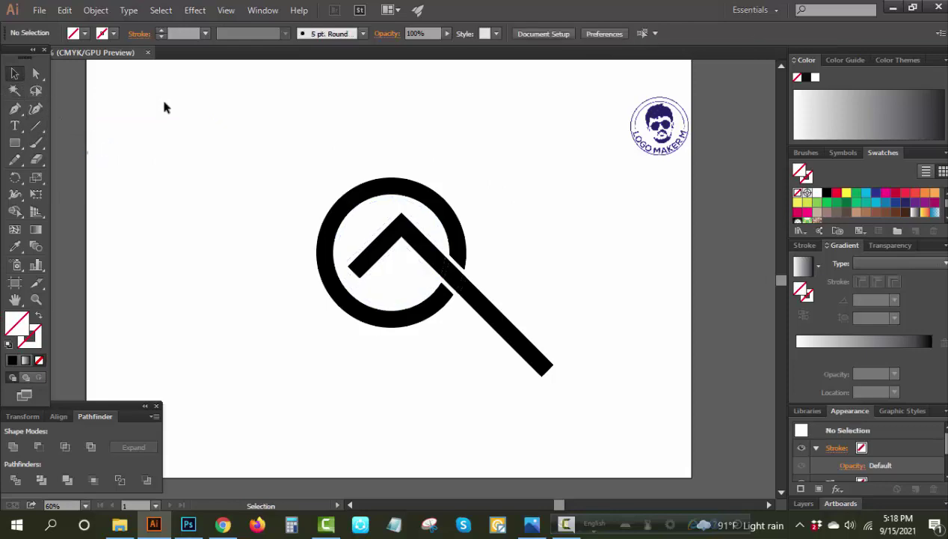
pyautogui.moveTo(224, 140); pyautogui.dragTo(542, 343)
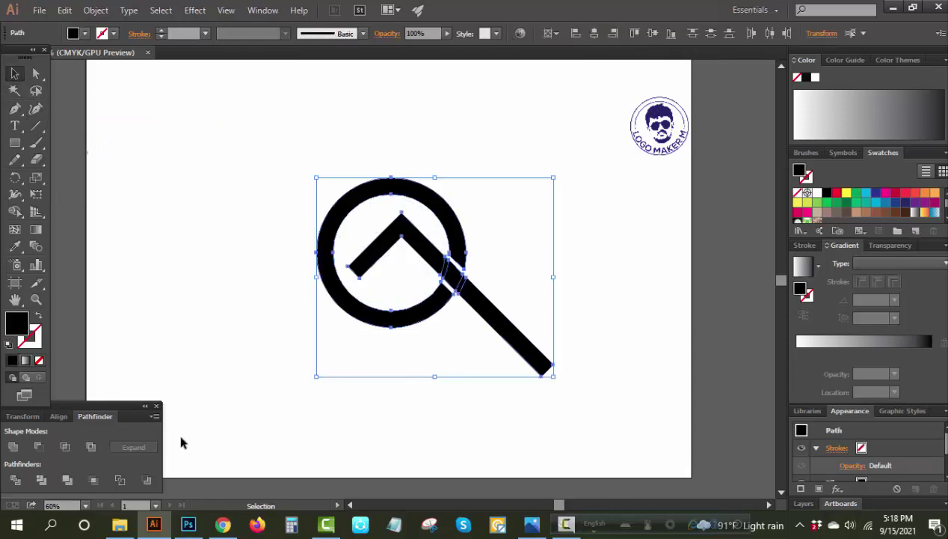
# Step: Unite the magnifier pieces into one shape and zoom in on the logo
pyautogui.click(17, 447)
pyautogui.click(244, 235)
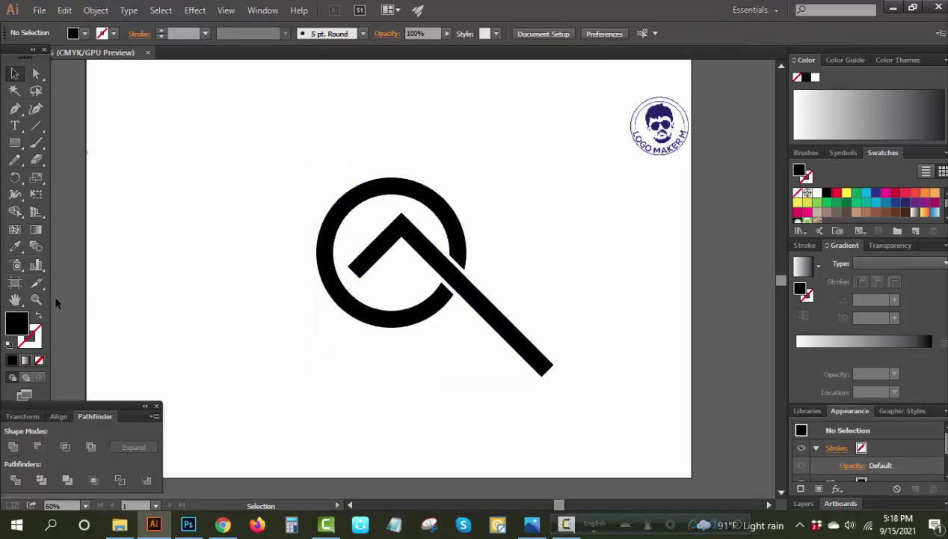
pyautogui.click(36, 299)
pyautogui.click(490, 306)
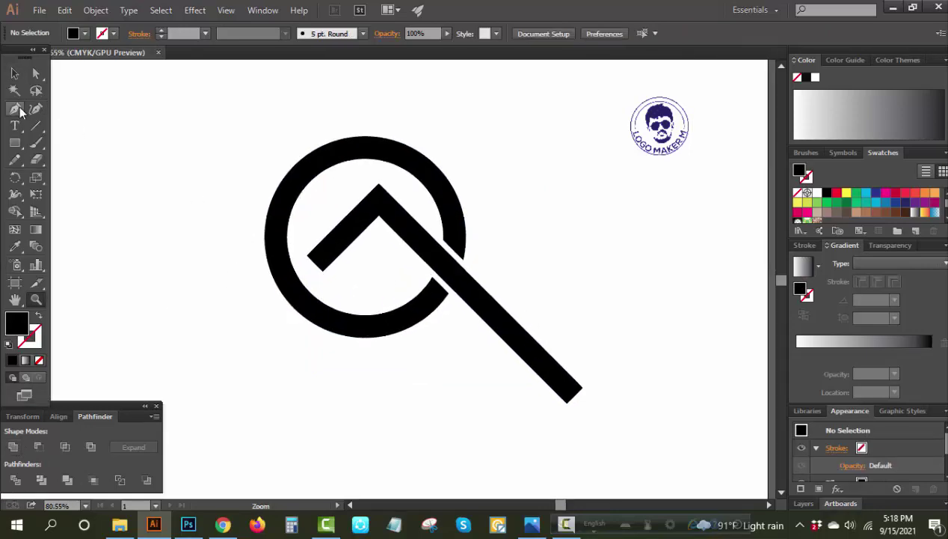
# Step: Draw a curved, pointed swoosh under the roof's left arm with the Pen tool
pyautogui.click(15, 109)
pyautogui.click(322, 271)
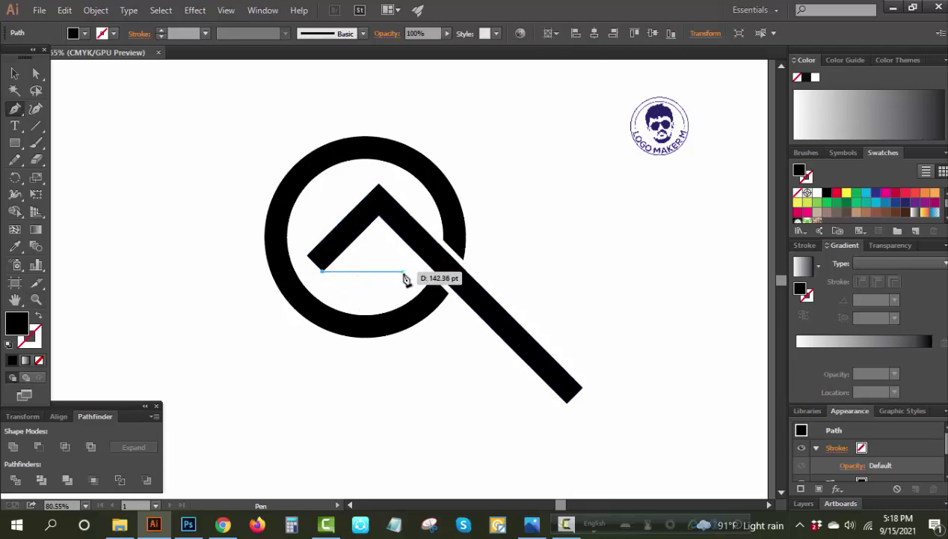
pyautogui.moveTo(404, 271)
pyautogui.mouseDown()
pyautogui.moveTo(412, 285)
pyautogui.moveTo(430, 284)
pyautogui.mouseUp()
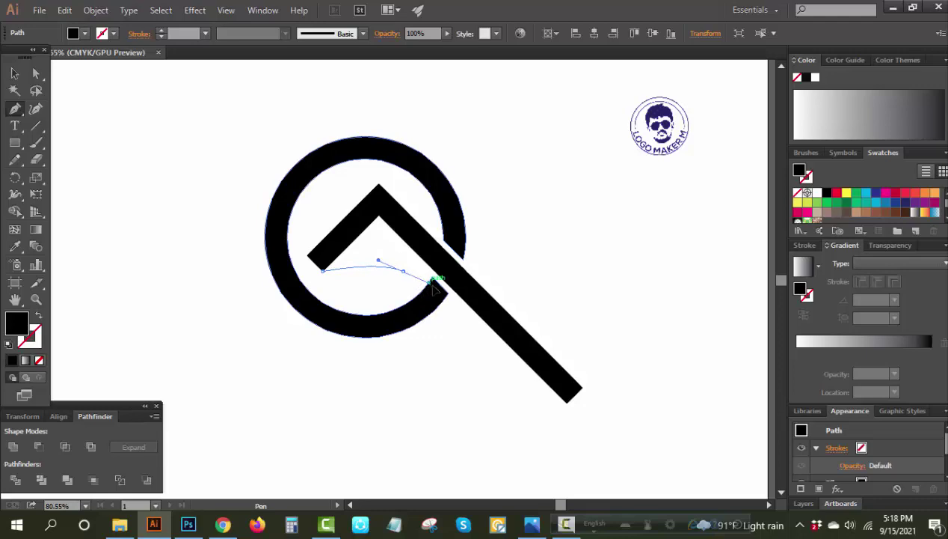
pyautogui.click(404, 271)
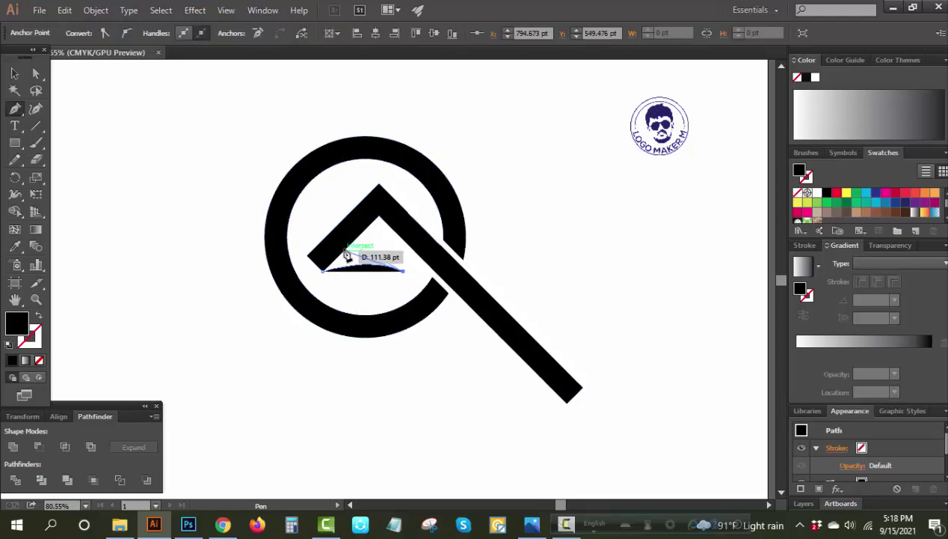
pyautogui.moveTo(345, 253)
pyautogui.mouseDown()
pyautogui.moveTo(289, 248)
pyautogui.moveTo(300, 256)
pyautogui.mouseUp()
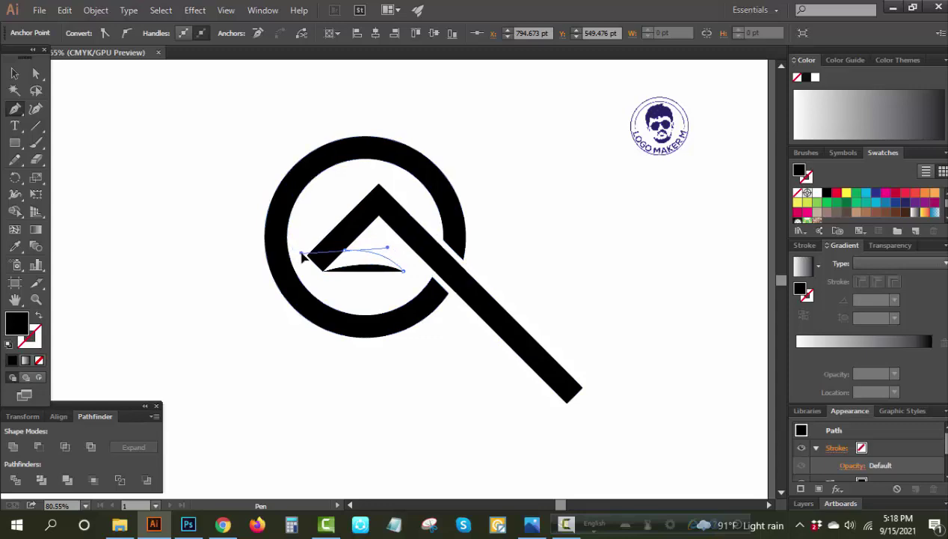
pyautogui.click(303, 256)
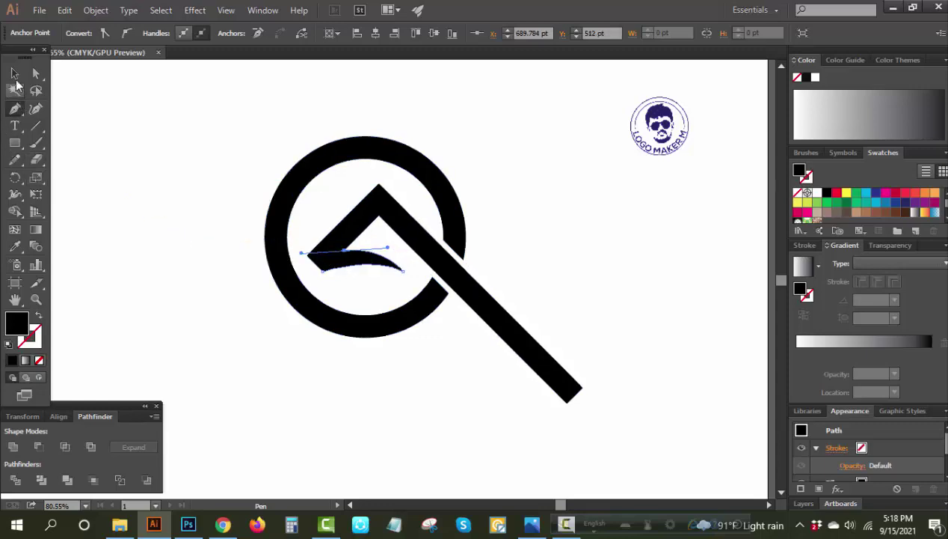
pyautogui.click(15, 74)
pyautogui.click(145, 199)
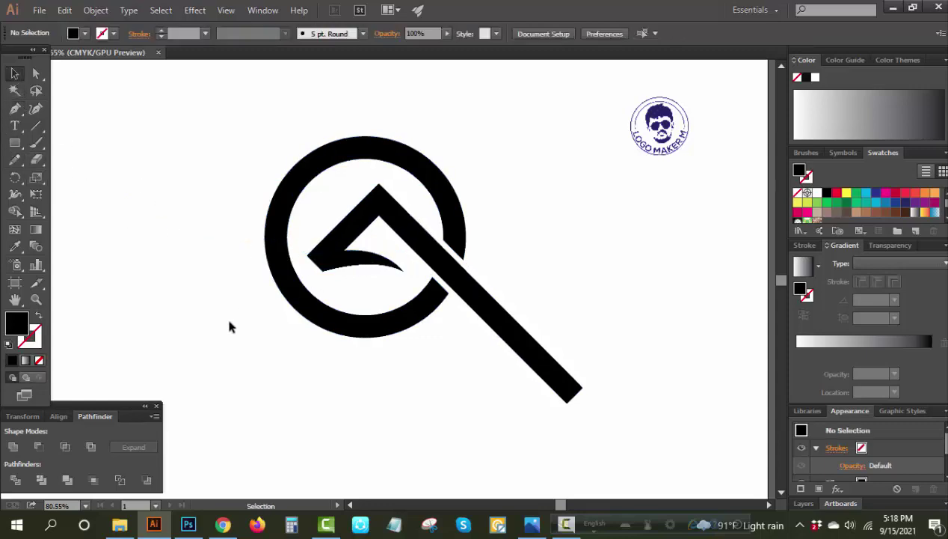
# Step: Select every logo piece and unite them into a single shape
pyautogui.click(38, 299)
pyautogui.moveTo(378, 219); pyautogui.dragTo(446, 210)
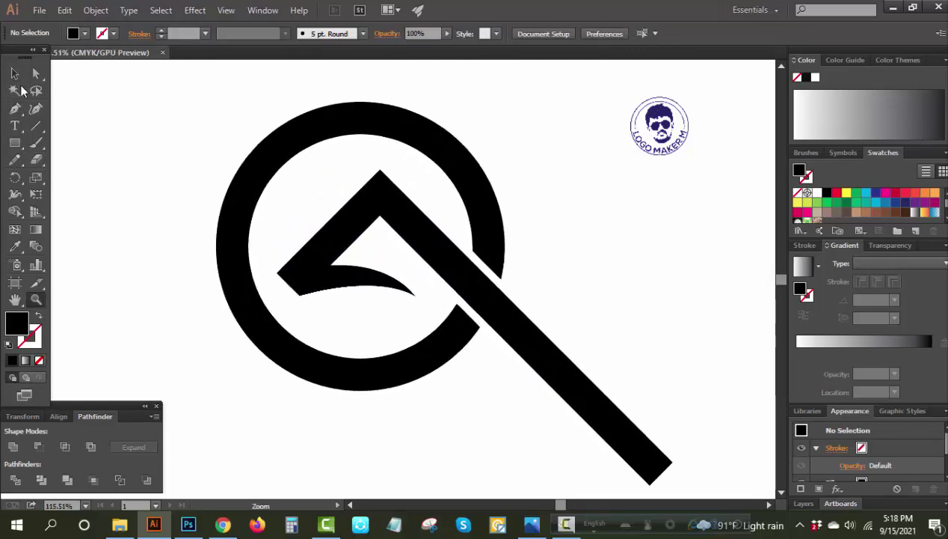
pyautogui.moveTo(198, 162); pyautogui.dragTo(562, 365)
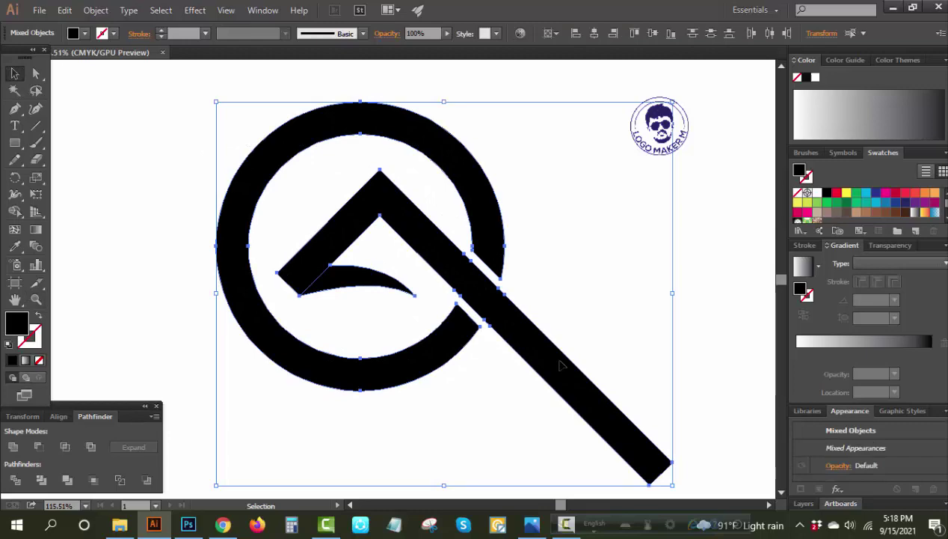
pyautogui.click(13, 446)
pyautogui.click(58, 371)
pyautogui.click(15, 143)
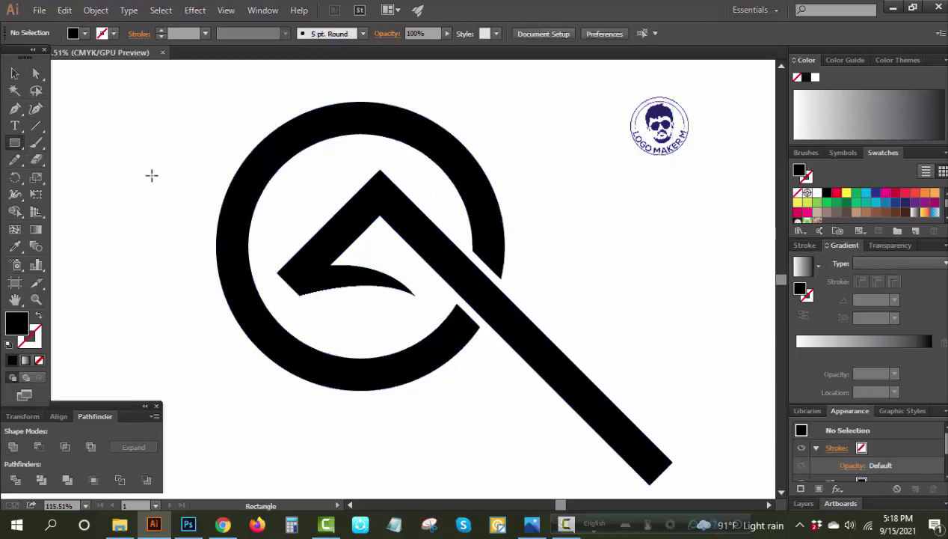
# Step: Draw a black square with a thin bar across it, then duplicate the bar
pyautogui.moveTo(152, 175); pyautogui.dragTo(192, 215)
pyautogui.press('v')
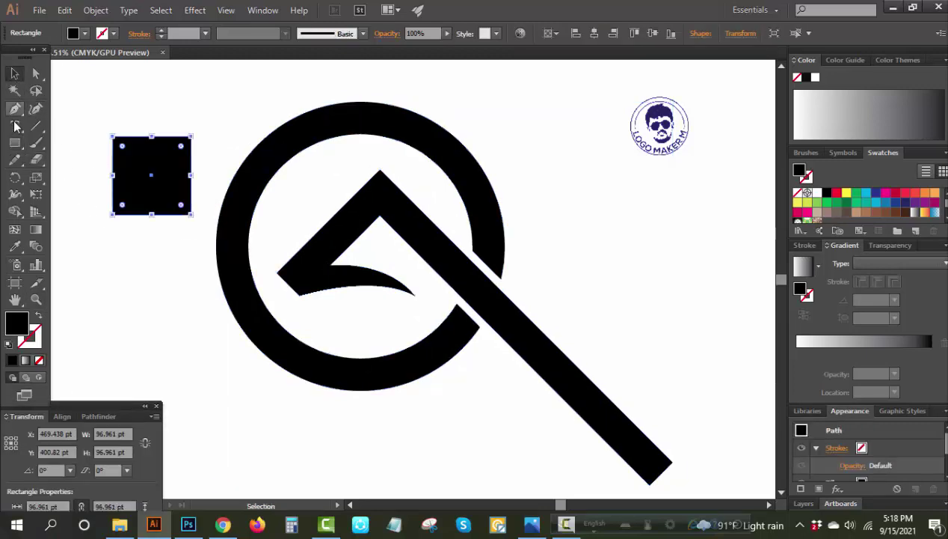
pyautogui.click(15, 143)
pyautogui.moveTo(102, 169); pyautogui.dragTo(204, 183)
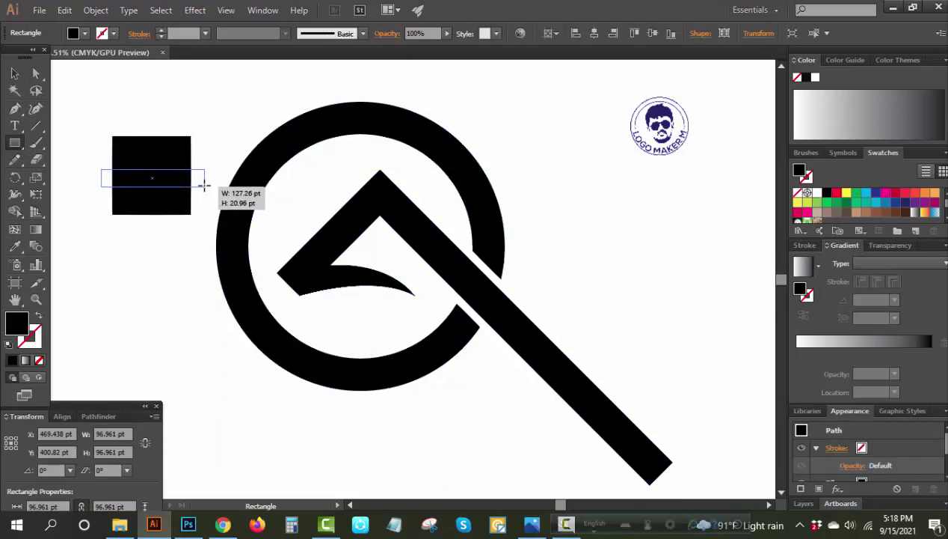
pyautogui.click(13, 74)
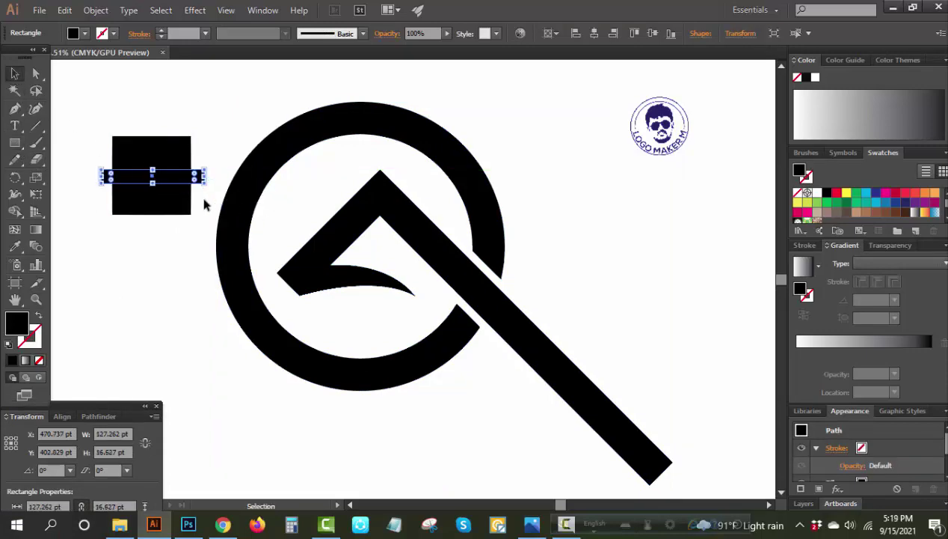
pyautogui.moveTo(201, 178)
pyautogui.mouseDown()
pyautogui.moveTo(210, 205)
pyautogui.moveTo(180, 265)
pyautogui.mouseUp()
# Step: Stand one bar upright, centre all pieces, and Minus Front to cut four panes
pyautogui.moveTo(110, 133); pyautogui.dragTo(181, 212)
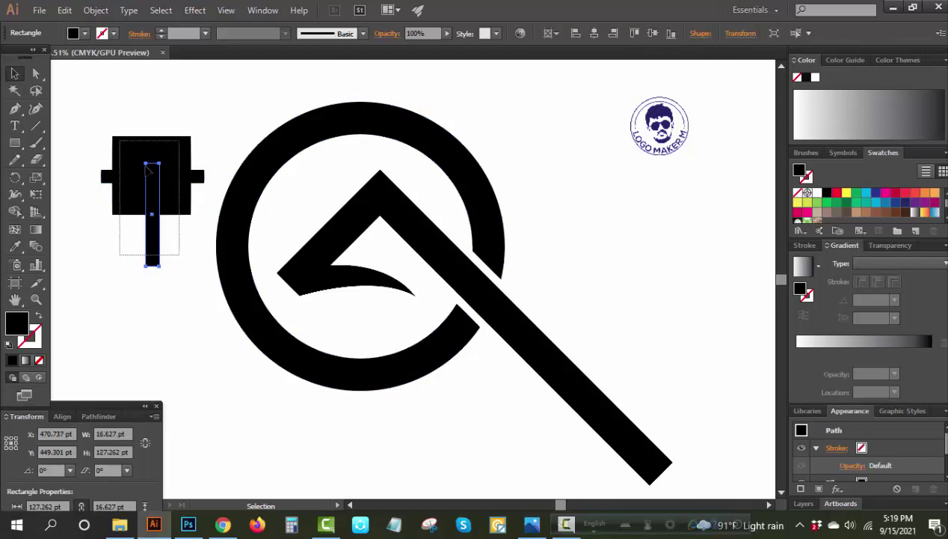
pyautogui.click(594, 33)
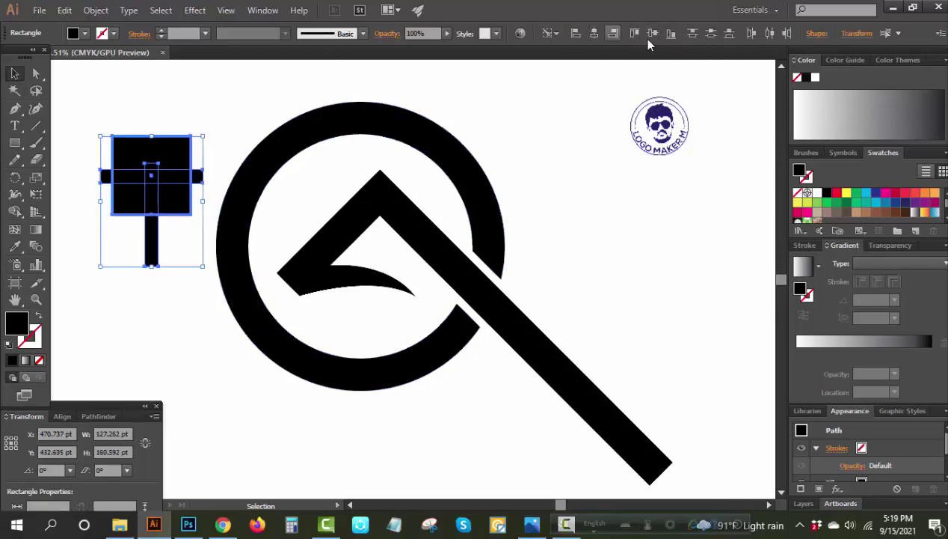
pyautogui.click(652, 33)
pyautogui.click(98, 416)
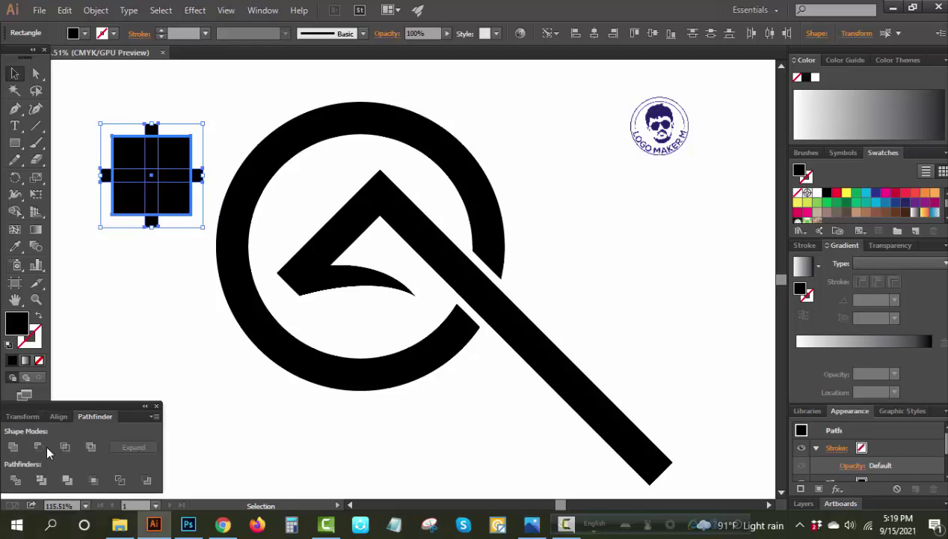
pyautogui.click(38, 446)
pyautogui.click(188, 228)
# Step: Move the four-pane window under the roof peak and shrink it to fit
pyautogui.moveTo(173, 180); pyautogui.dragTo(417, 280)
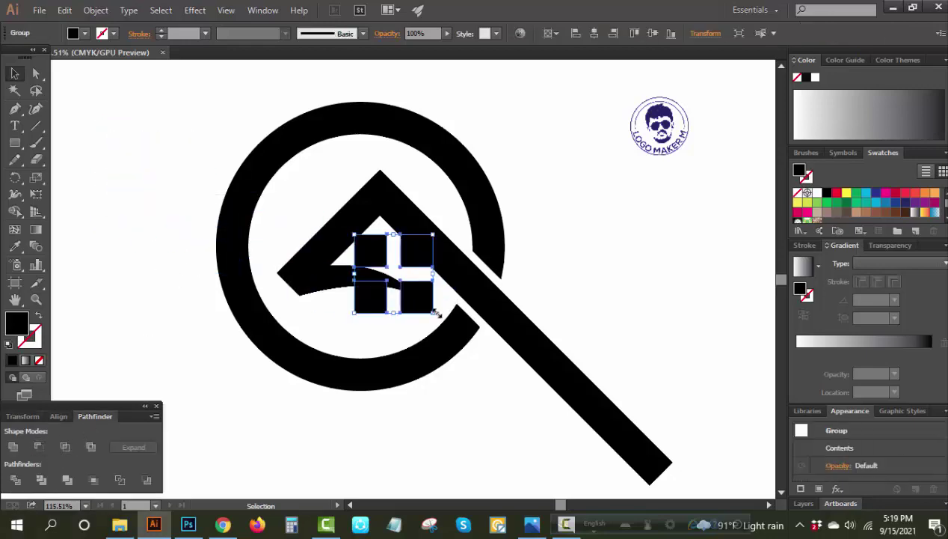
pyautogui.moveTo(433, 313); pyautogui.dragTo(397, 266)
pyautogui.click(395, 315)
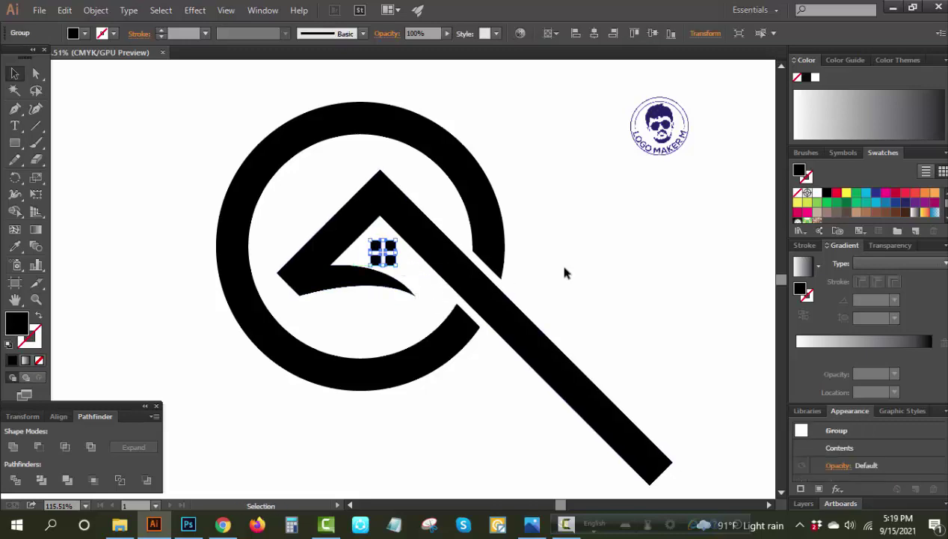
pyautogui.click(450, 286)
pyautogui.click(440, 289)
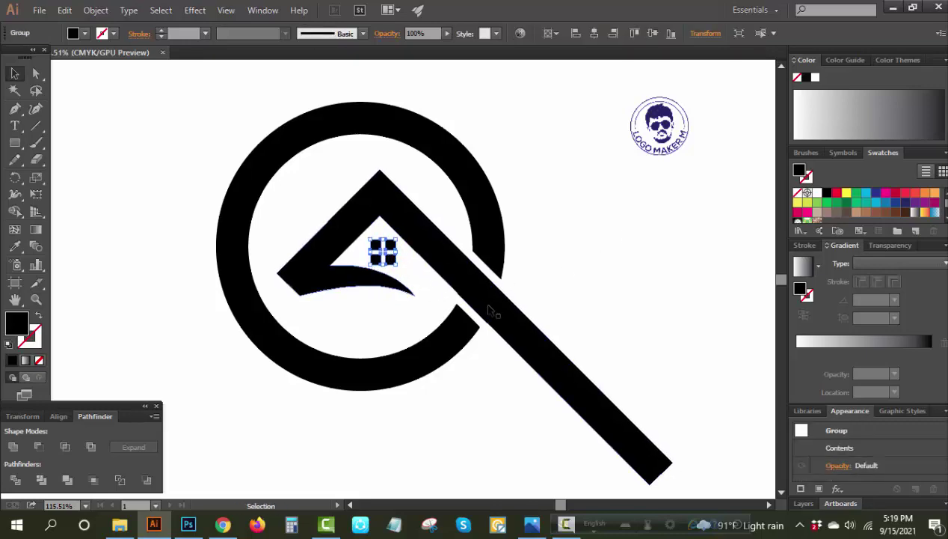
# Step: Split the handle with a cut line level with the ring's base and delete the lower piece
pyautogui.click(609, 267)
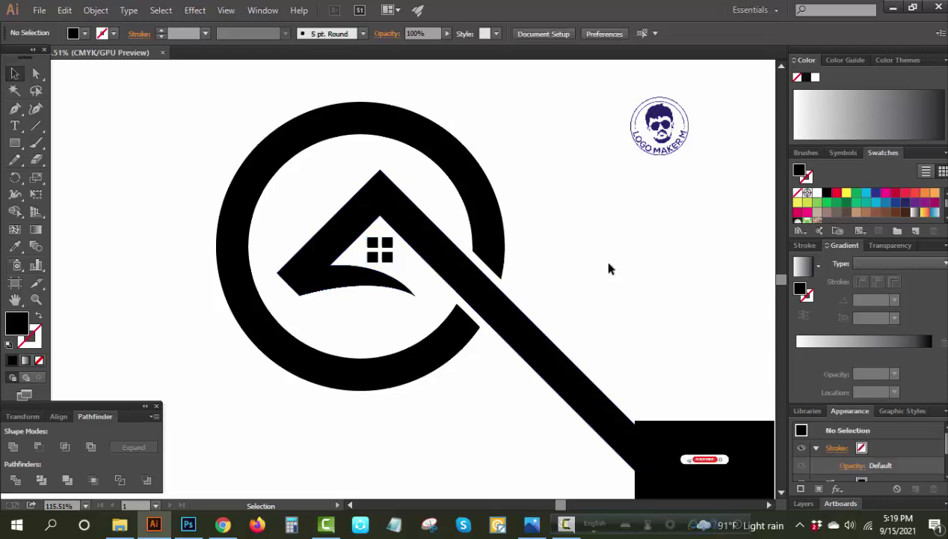
pyautogui.hotkey('ctrl', '0')
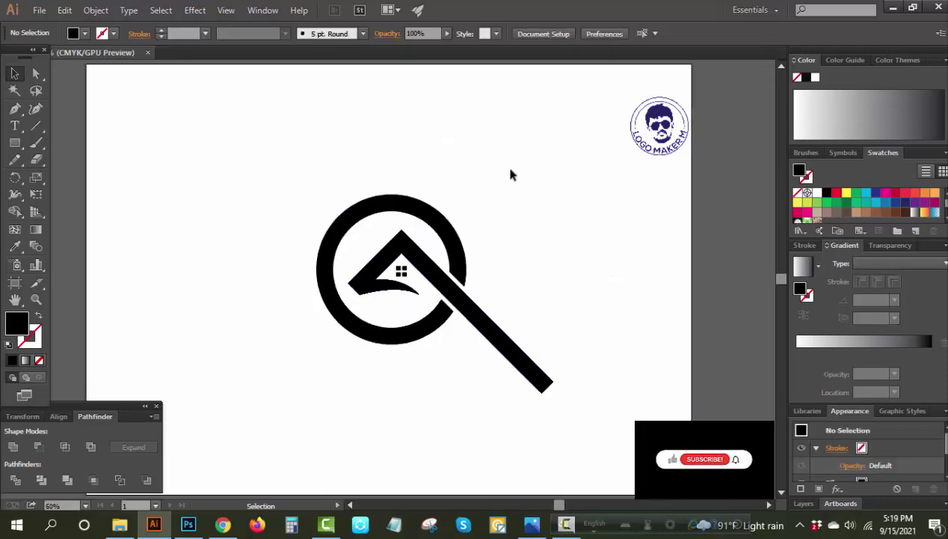
pyautogui.click(35, 126)
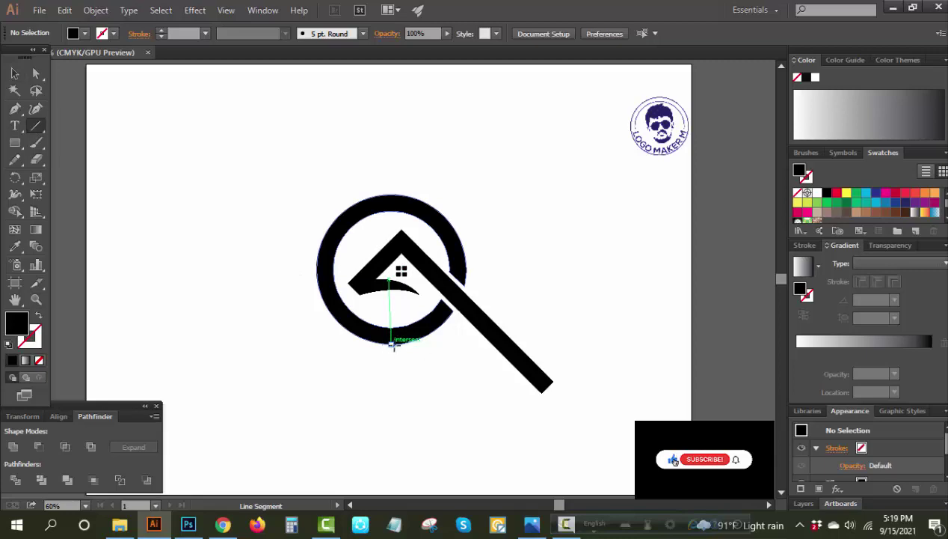
pyautogui.moveTo(389, 344)
pyautogui.mouseDown()
pyautogui.moveTo(570, 378)
pyautogui.moveTo(368, 412)
pyautogui.mouseUp()
pyautogui.click(35, 73)
pyautogui.click(15, 480)
pyautogui.click(194, 439)
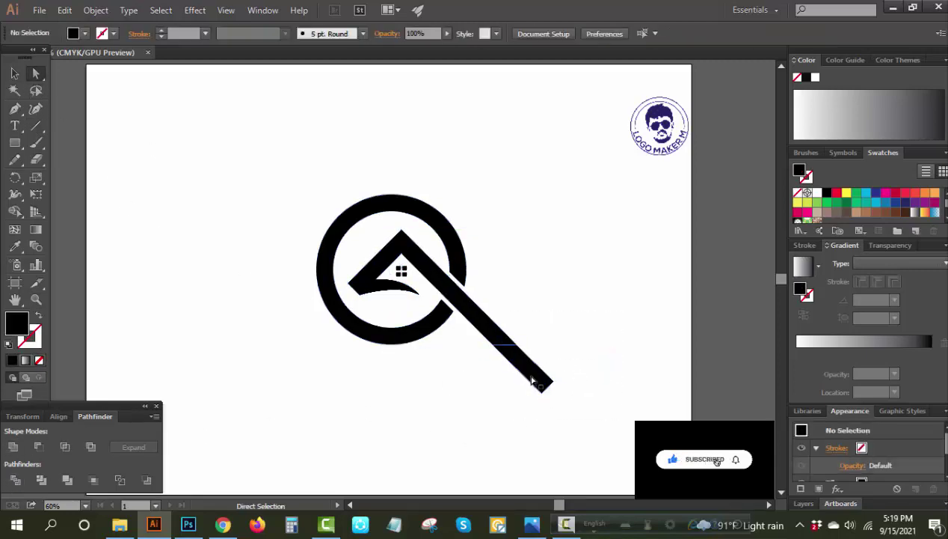
pyautogui.click(536, 377)
pyautogui.press('Delete')
# Step: Select the entire logo and group its shapes together
pyautogui.click(15, 73)
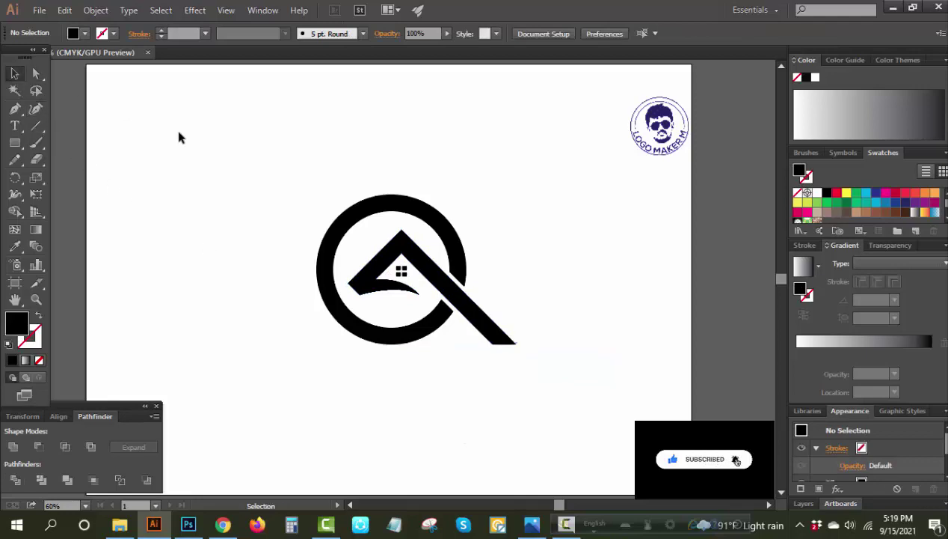
pyautogui.moveTo(178, 129); pyautogui.dragTo(490, 307)
pyautogui.click(33, 448)
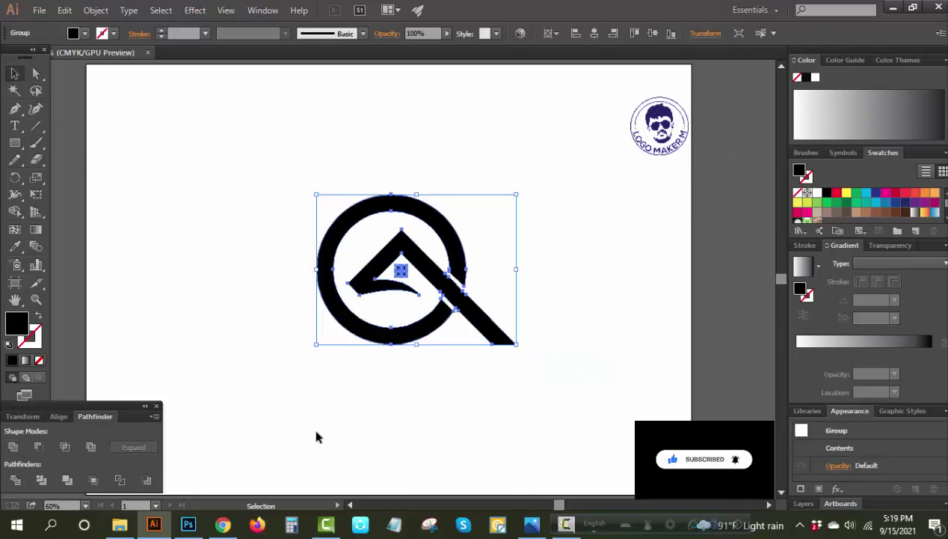
pyautogui.click(498, 419)
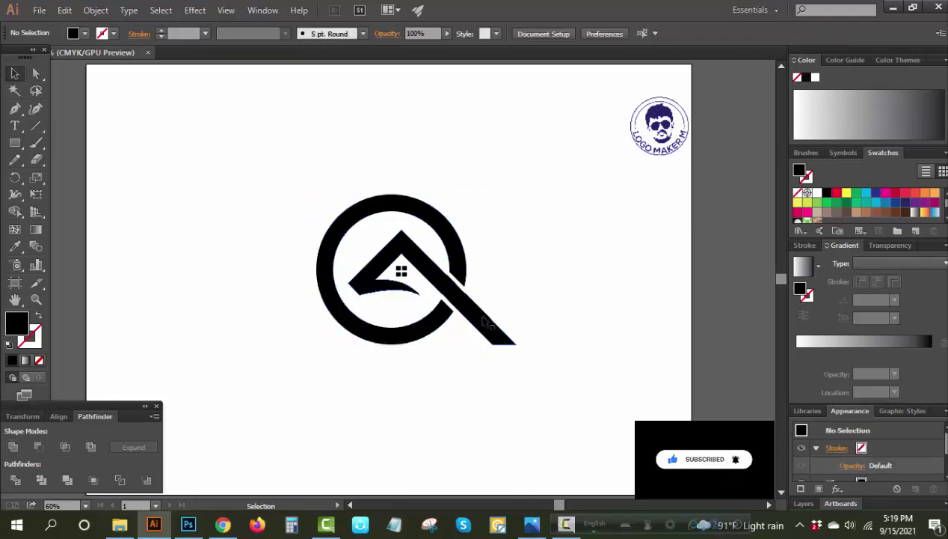
pyautogui.click(516, 344)
# Step: Shrink the logo, then outline the CONABOY ANDREW text and place it beneath the logo
pyautogui.moveTo(516, 344); pyautogui.dragTo(474, 313)
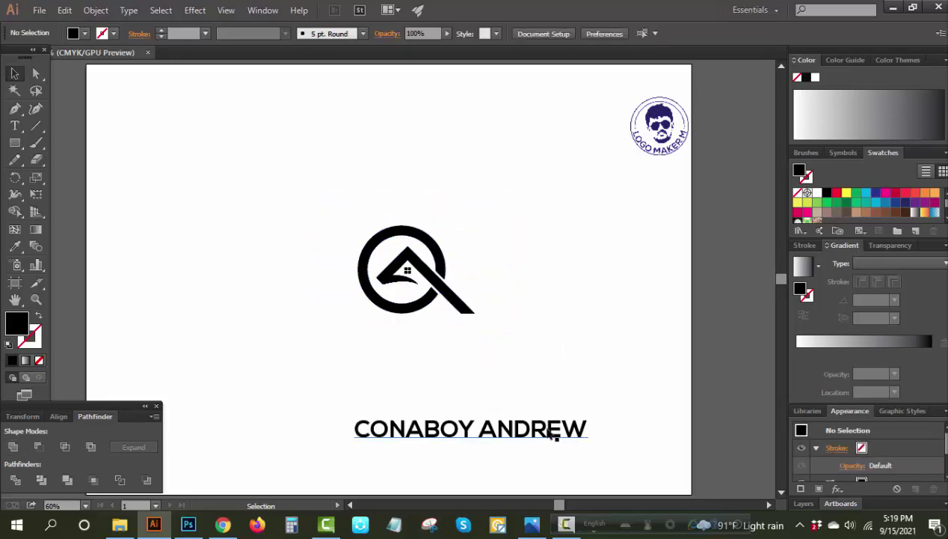
pyautogui.moveTo(554, 436)
pyautogui.mouseDown()
pyautogui.moveTo(541, 371)
pyautogui.moveTo(494, 365)
pyautogui.moveTo(467, 340)
pyautogui.moveTo(524, 354)
pyautogui.moveTo(490, 352)
pyautogui.mouseUp()
pyautogui.click(485, 366)
pyautogui.rightClick(562, 318)
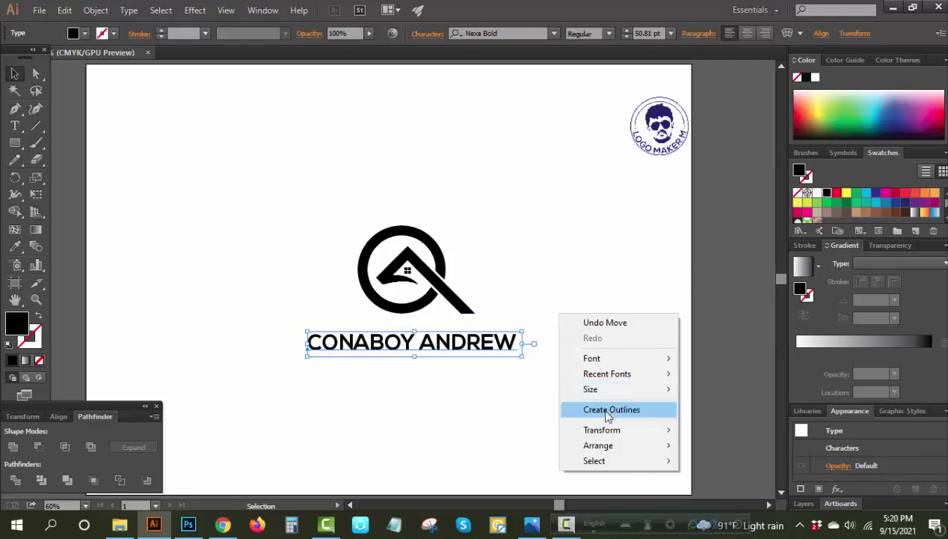
pyautogui.click(614, 409)
pyautogui.moveTo(478, 345); pyautogui.dragTo(478, 334)
# Step: Group the logo with the outlined text and centre it horizontally and vertically on the artboard
pyautogui.moveTo(299, 213); pyautogui.dragTo(418, 380)
pyautogui.click(594, 33)
pyautogui.click(616, 146)
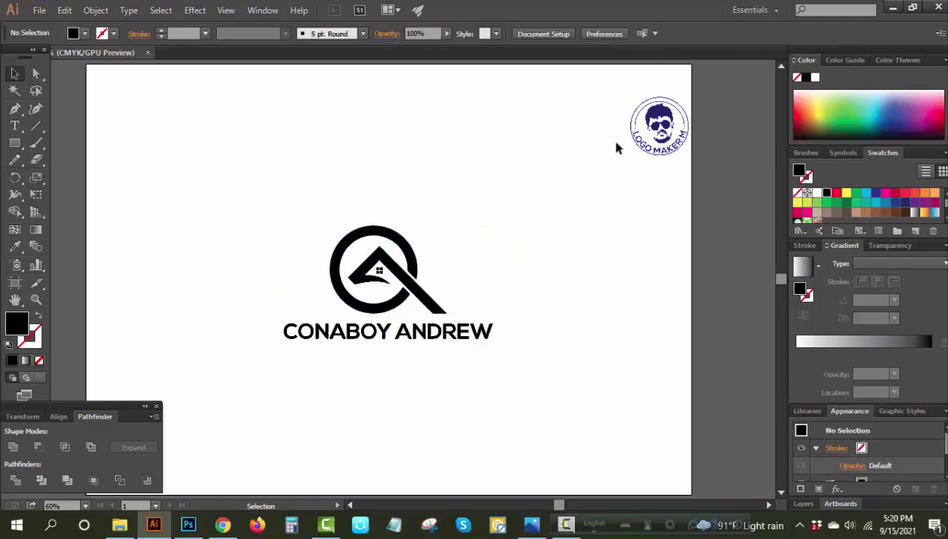
pyautogui.moveTo(538, 211); pyautogui.dragTo(365, 382)
pyautogui.rightClick(565, 259)
pyautogui.click(620, 323)
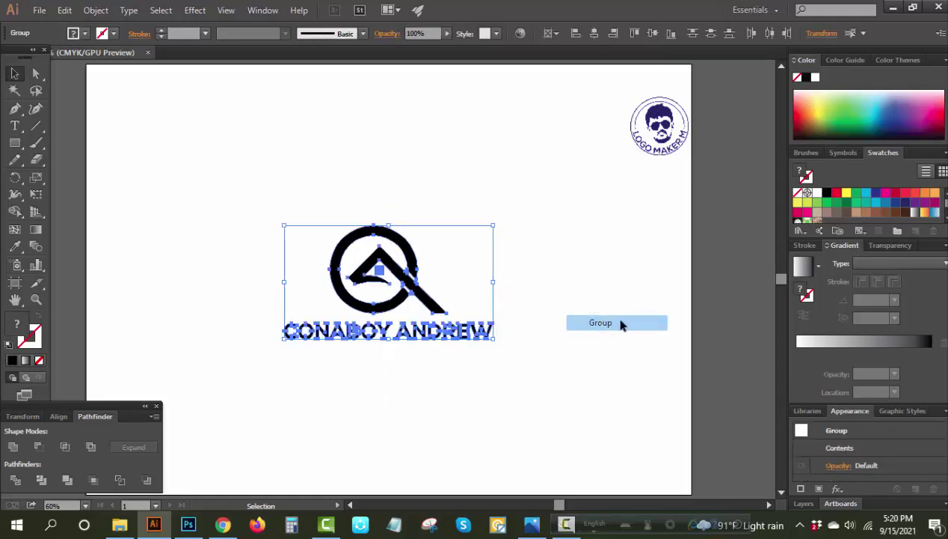
pyautogui.click(652, 34)
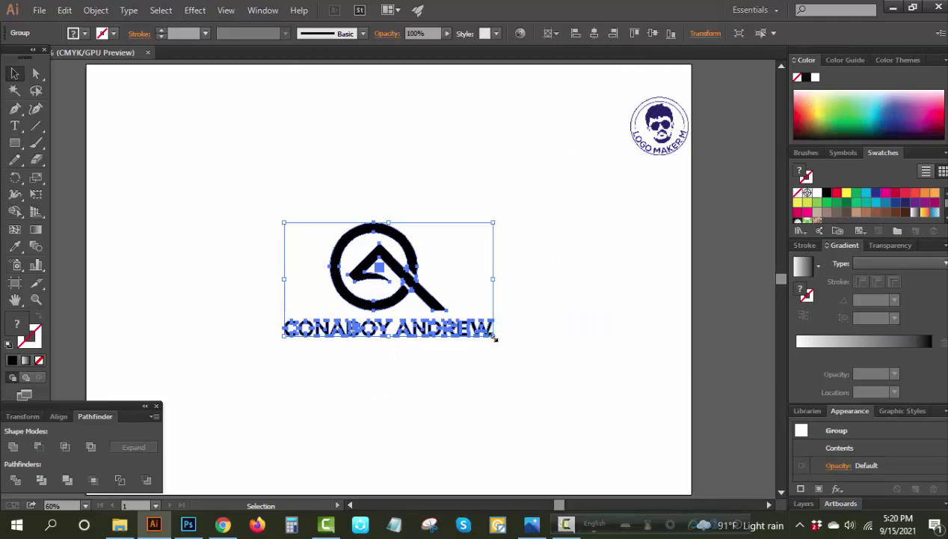
# Step: Enlarge the logo group from its corner, then switch over to Photoshop
pyautogui.moveTo(494, 336); pyautogui.dragTo(545, 362)
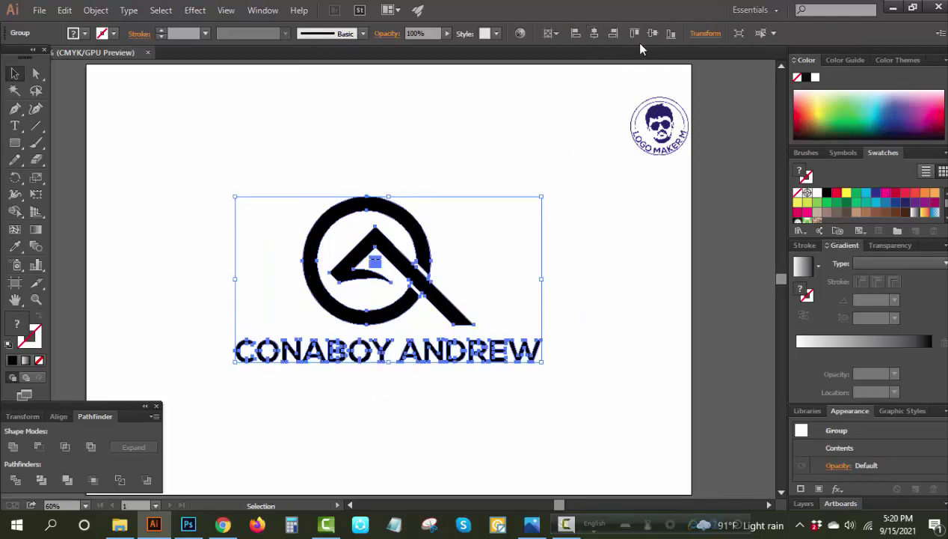
pyautogui.click(627, 192)
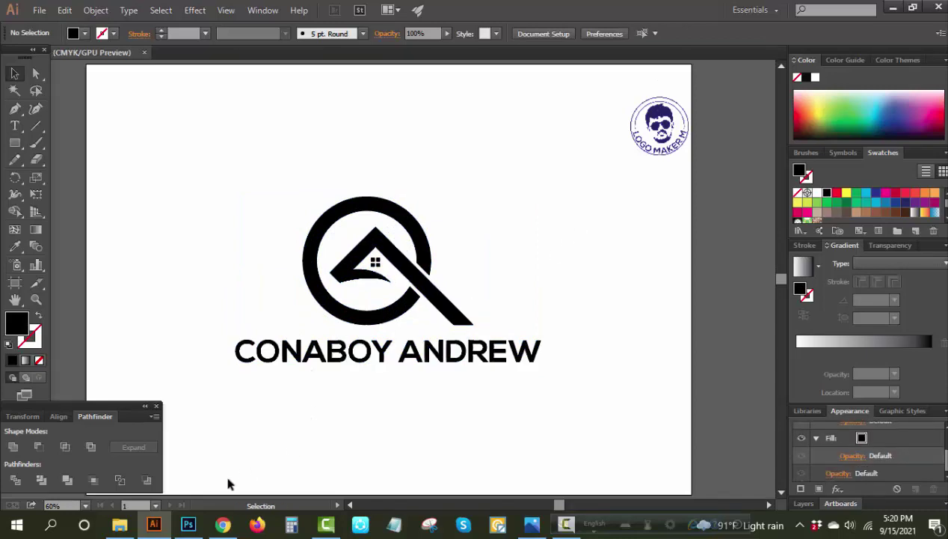
pyautogui.click(187, 524)
pyautogui.click(39, 9)
# Step: Place the ca logo file as linked into the smart object and scale it up
pyautogui.click(89, 251)
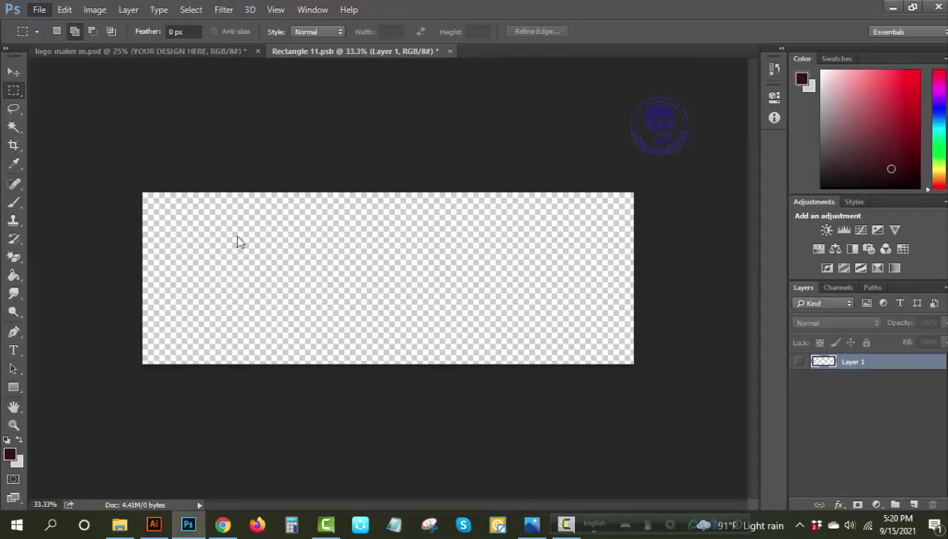
pyautogui.doubleClick(251, 124)
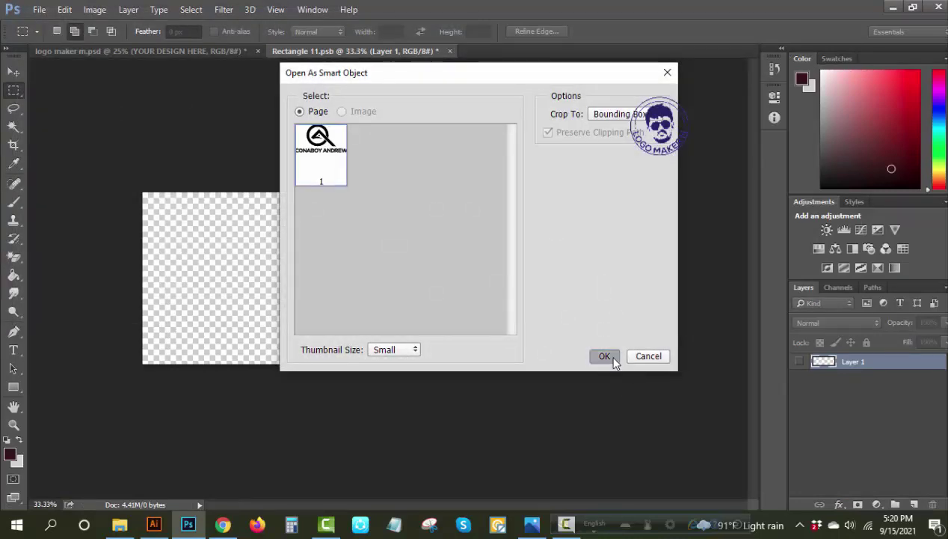
pyautogui.click(607, 354)
pyautogui.moveTo(476, 327); pyautogui.dragTo(528, 349)
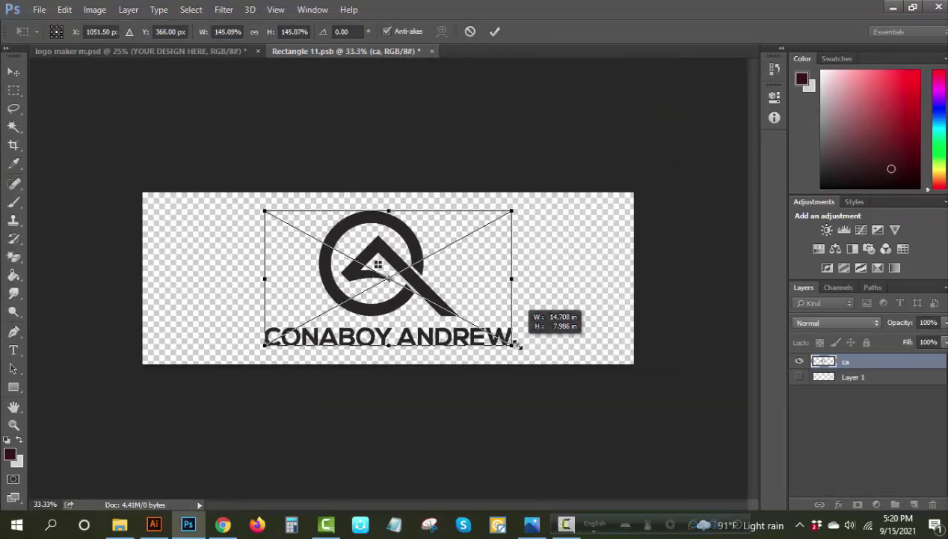
# Step: Save the smart object, check the logo on the building mockup, and return to Illustrator
pyautogui.hotkey('ctrl', 's')
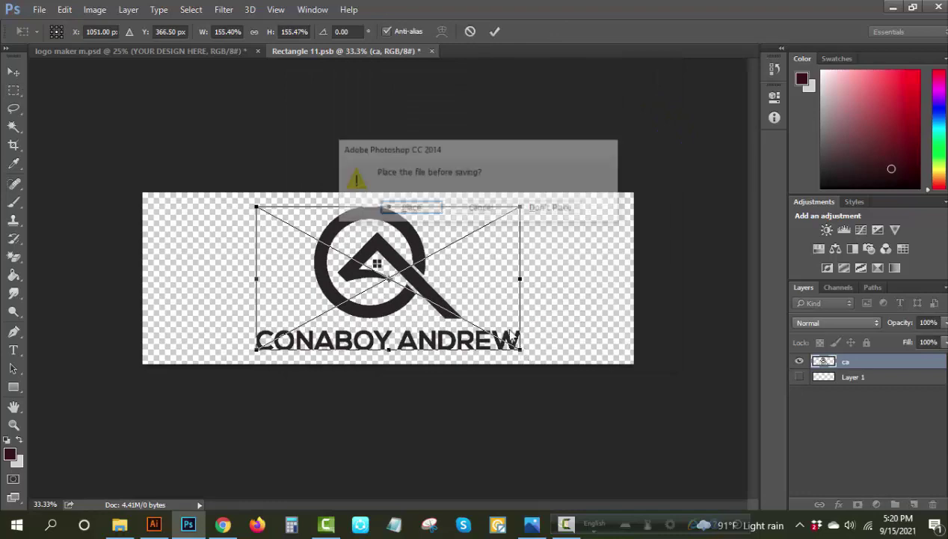
pyautogui.click(413, 209)
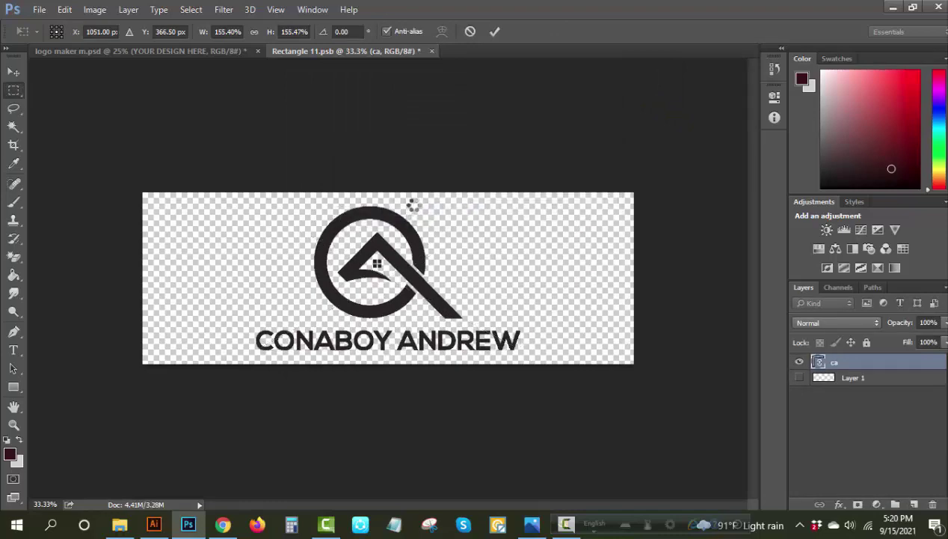
pyautogui.click(214, 51)
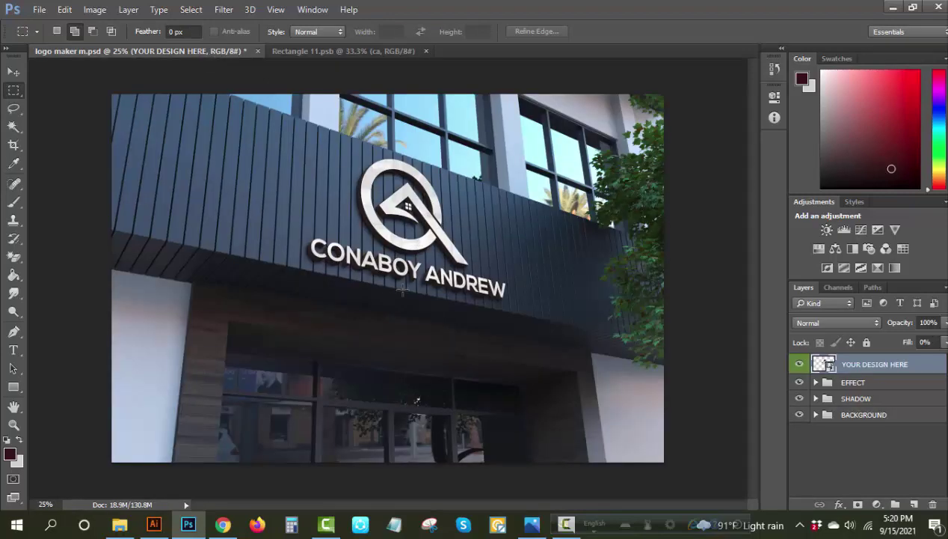
pyautogui.click(154, 524)
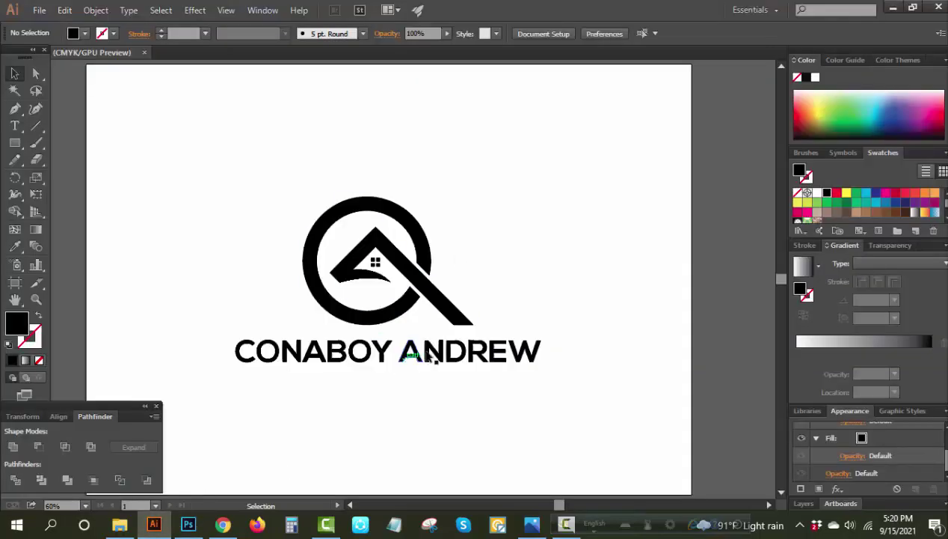